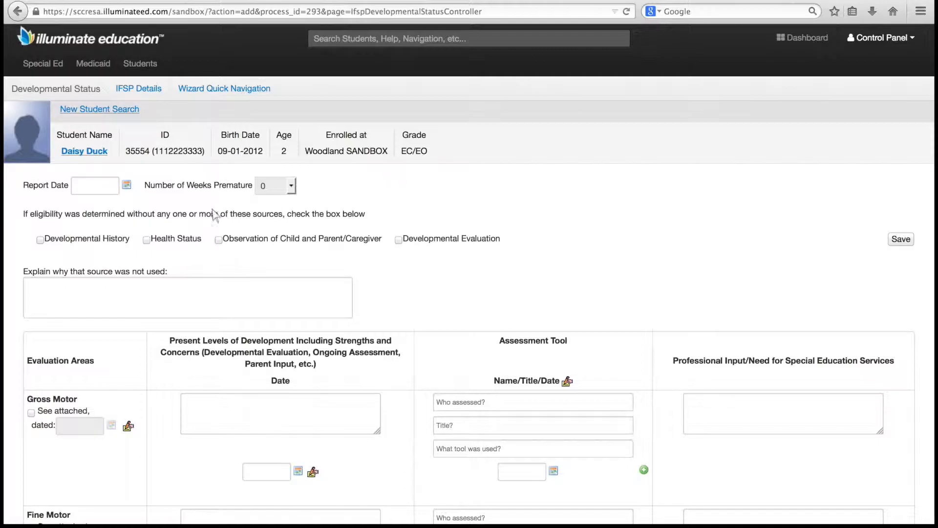
Set the report date to 09/10/2014
left_click(113, 185)
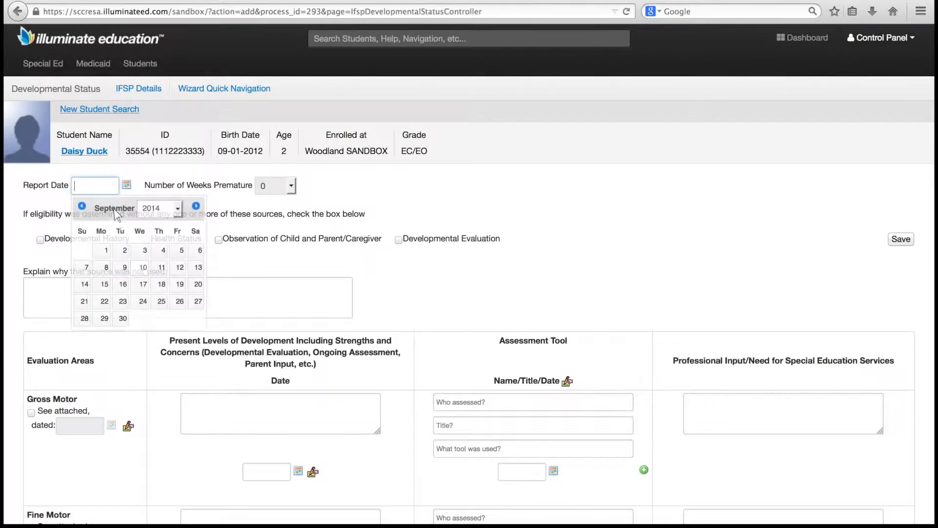
left_click(143, 268)
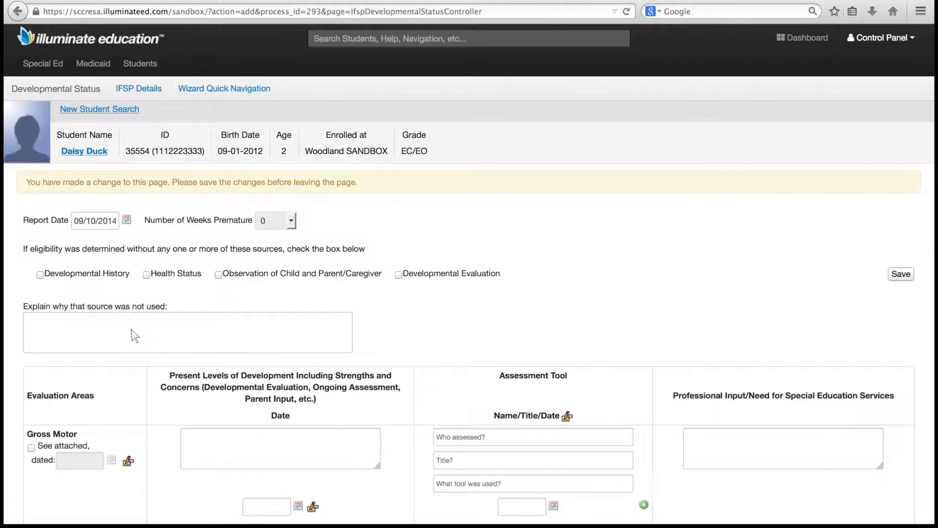
For the Gross Motor assessment, enter MET Team as the assessor and choose EO - Battelle as the tool used
scroll(131, 337, "down", 7)
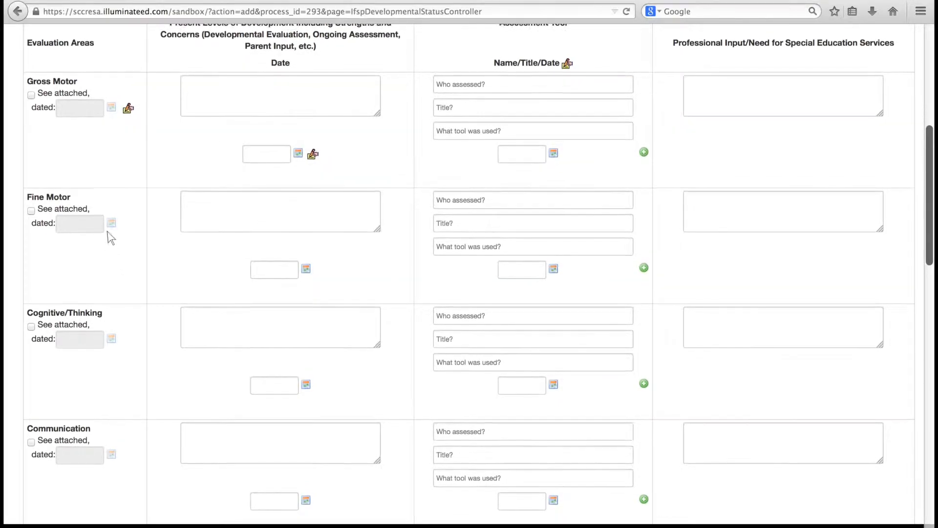
scroll(101, 203, "up", 2)
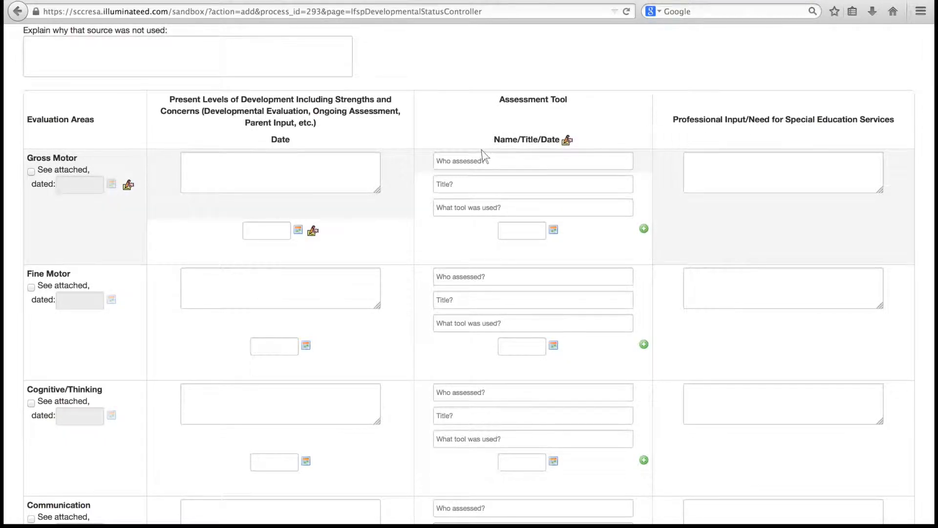
left_click(478, 165)
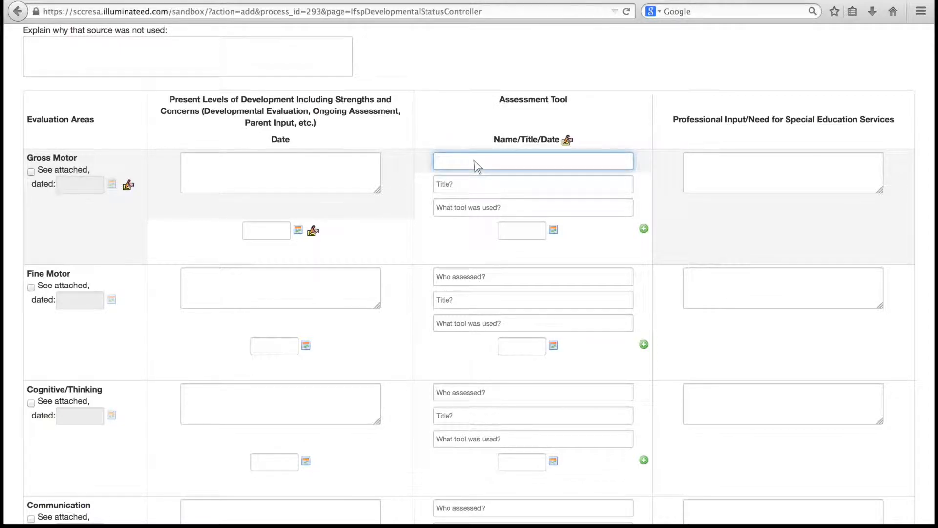
type("MET Tea")
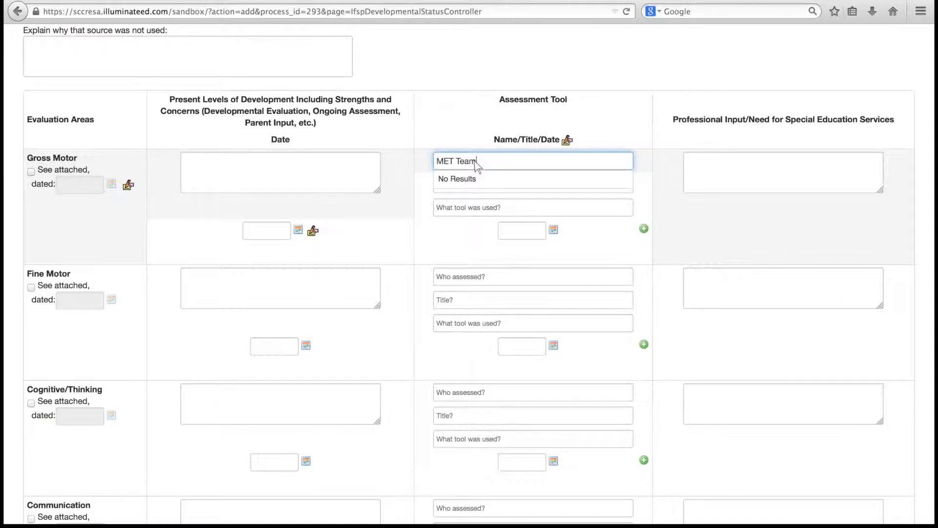
type("m")
key("Tab")
key("Tab")
type("e")
key("BackSpace")
type("b")
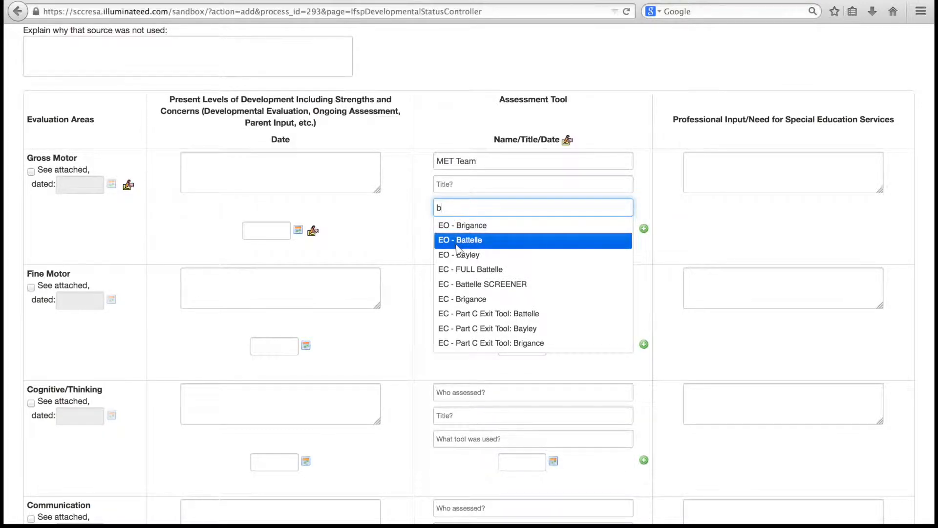
left_click(458, 248)
Enter evaluator as the Gross Motor assessor's title, date the assessment 09/01/2014, and copy the assessment details to the other evaluation areas
left_click(450, 188)
type("e")
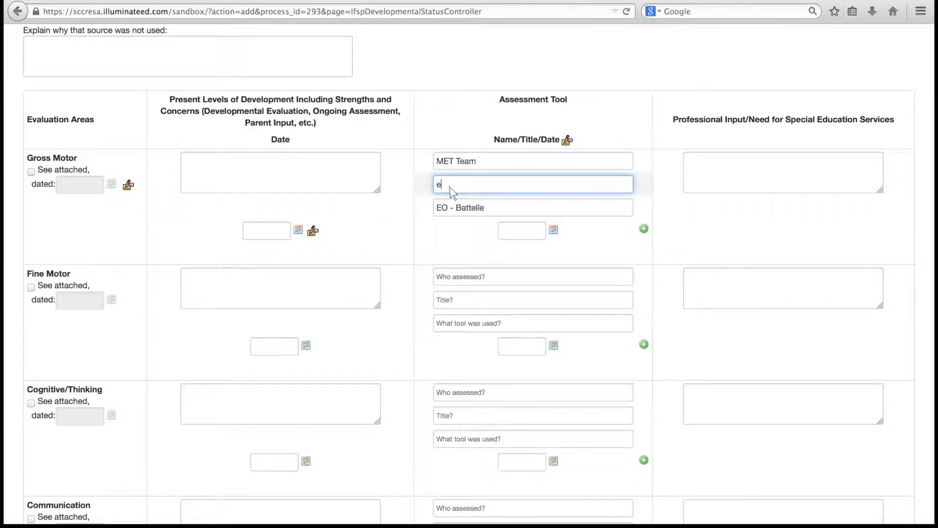
type("valuator")
left_click(508, 230)
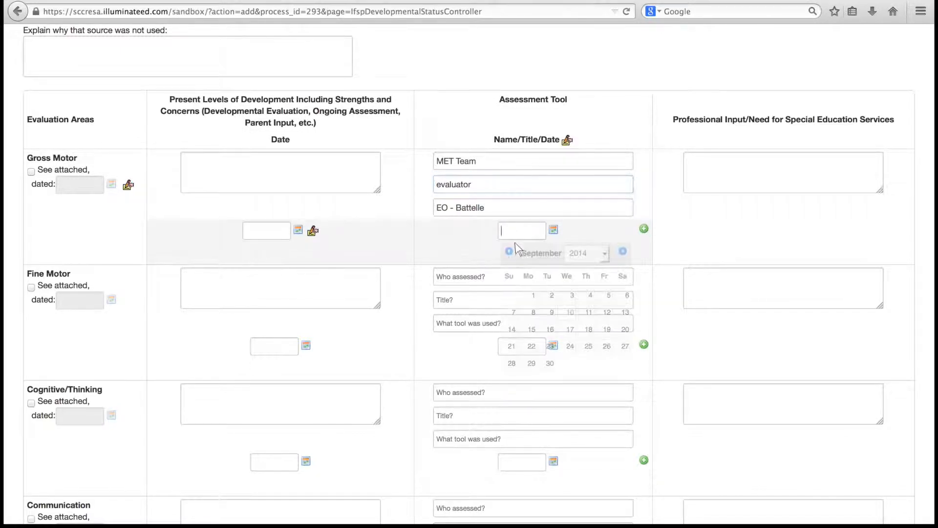
left_click(532, 296)
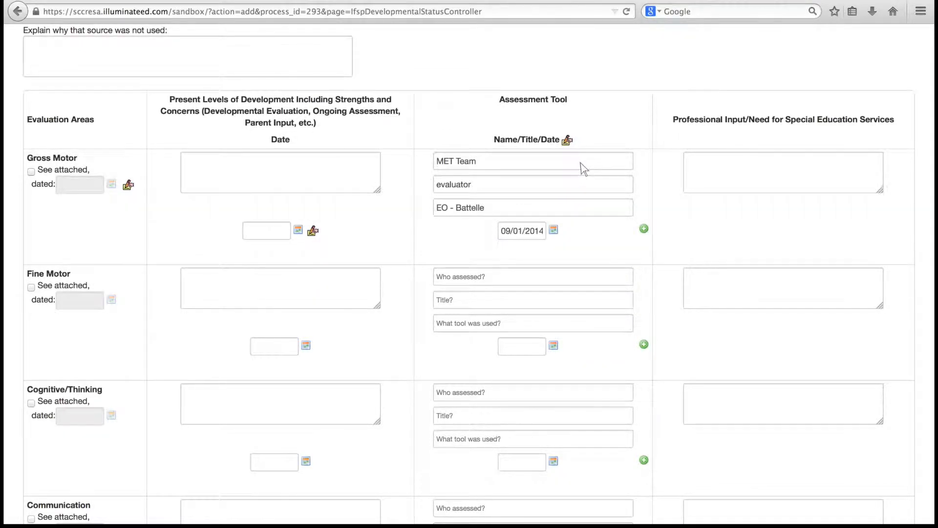
left_click(568, 141)
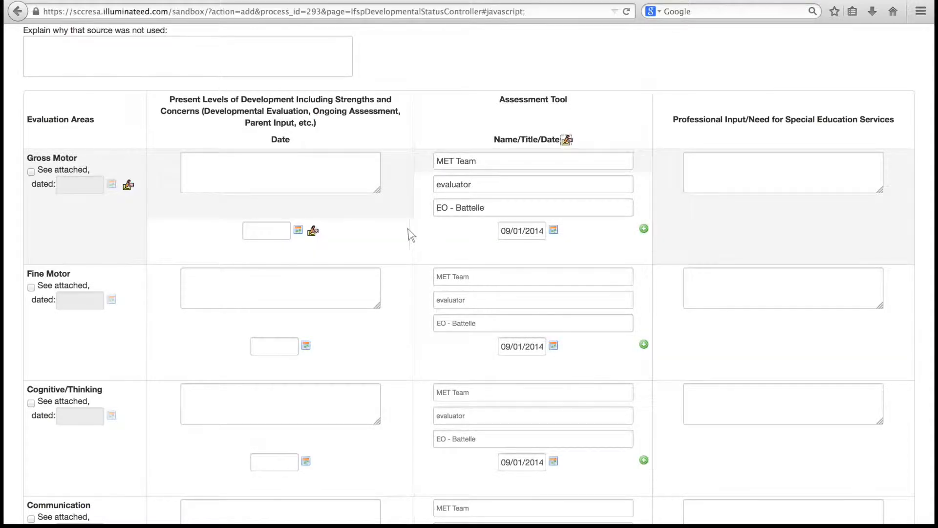
Enter "Passed age expectation. Passed 24-25 months. SS: 8" as the Gross Motor present level of development
left_click(355, 182)
type("Passed")
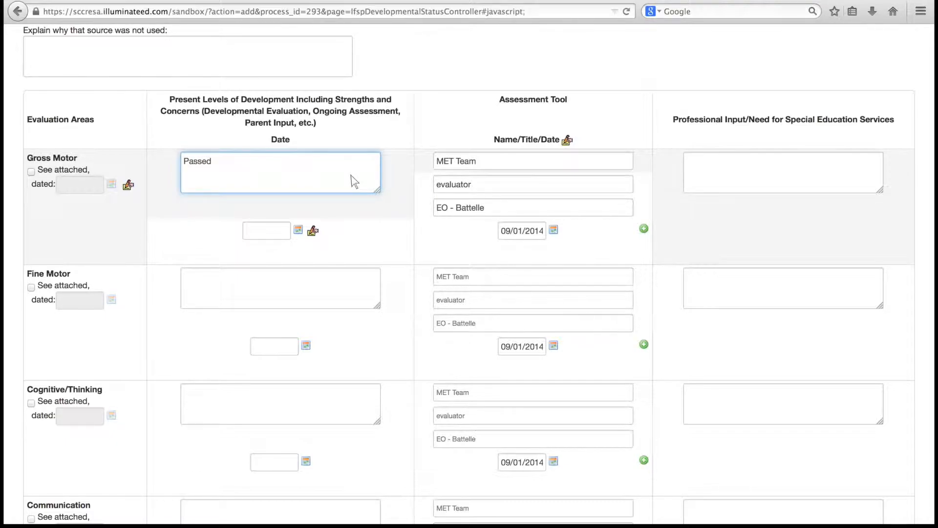
type("age expectation. Passed 24-25 mo")
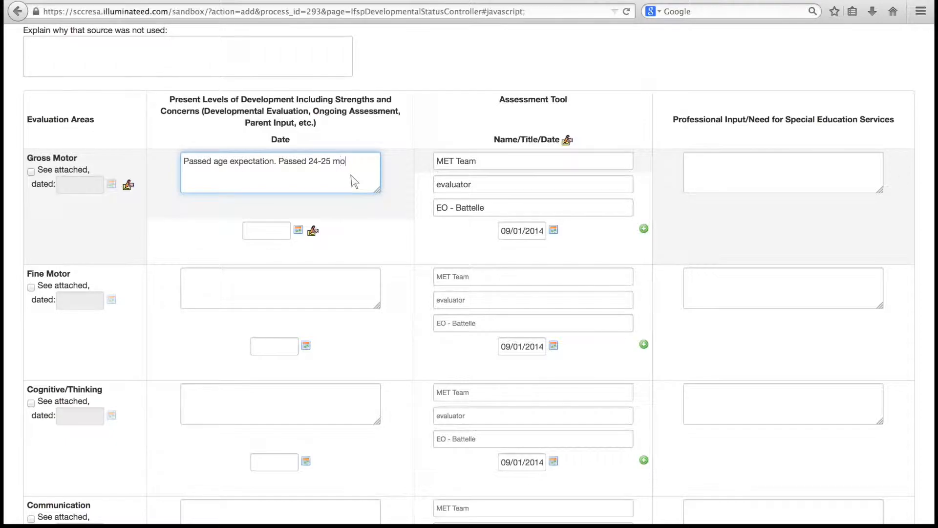
type("nths. SS: 8")
Date the Gross Motor present level 09/01/2014 and copy that date to the other evaluation areas
left_click(286, 233)
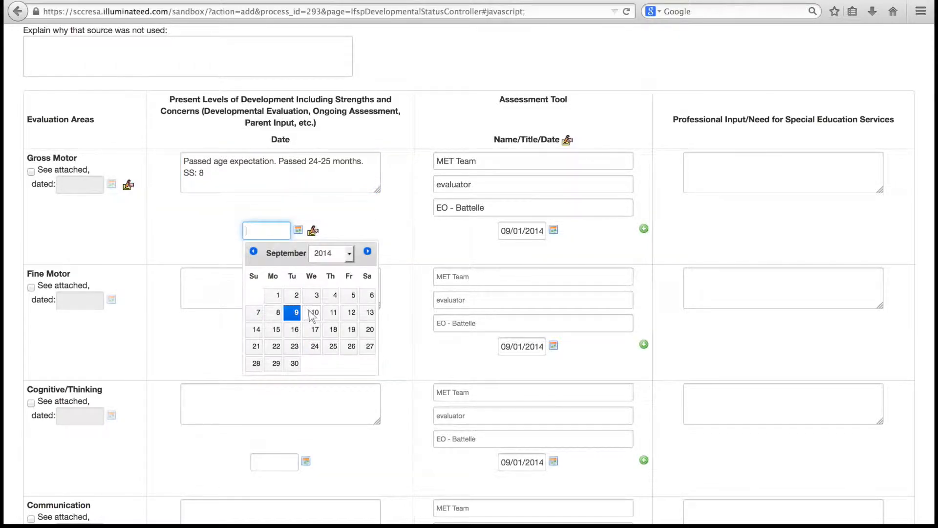
left_click(278, 295)
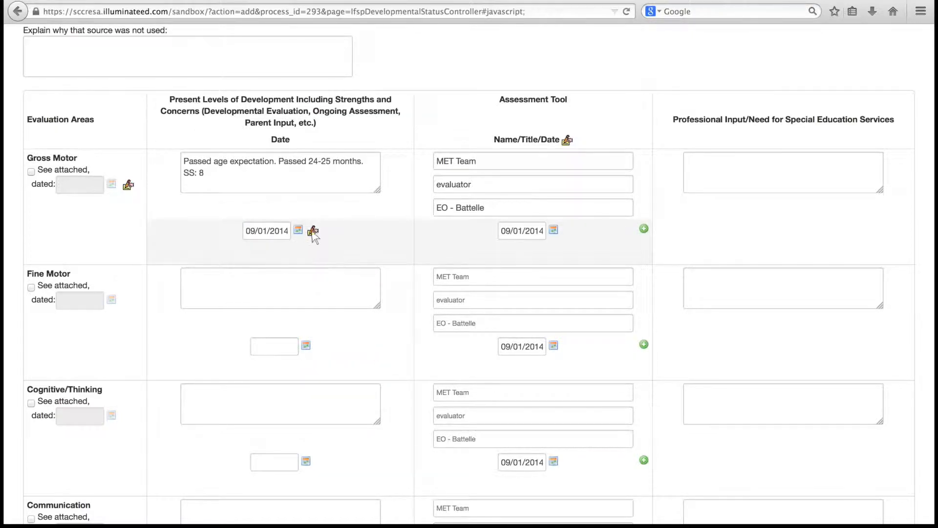
left_click(312, 232)
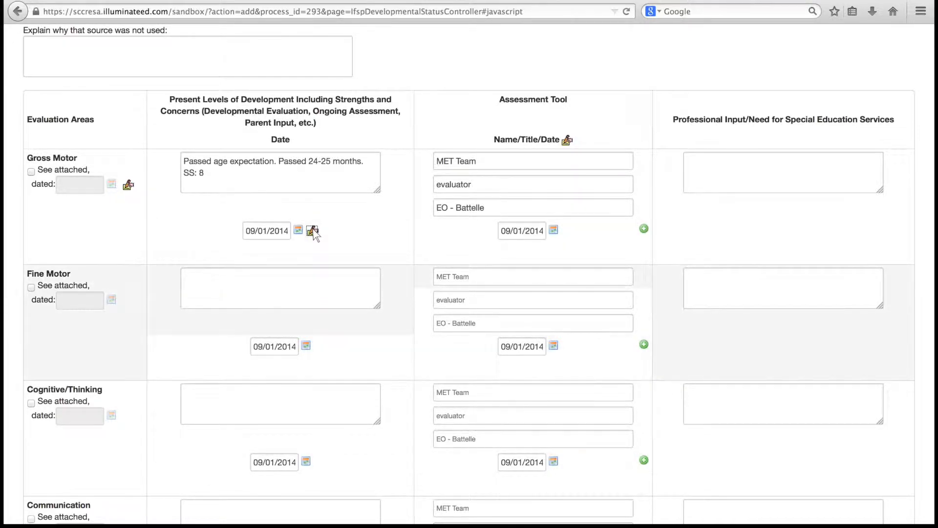
Enter "Passed 24-25 months." as the Fine Motor present level of development
left_click(257, 285)
type("Passed")
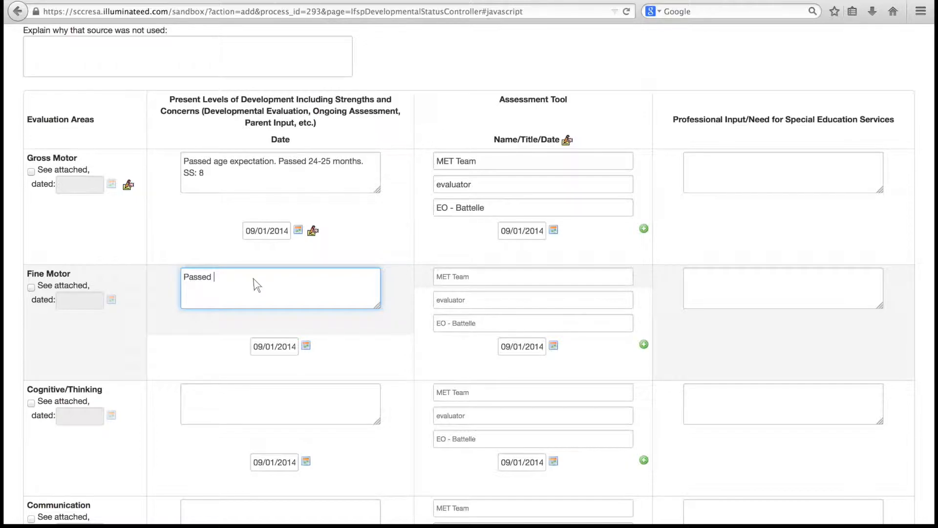
type(" 24-25 months.")
For Cognitive/Thinking, enter the present level "Passed 15-16 months." and the professional input "Consider Special ed."
scroll(258, 284, "down", 5)
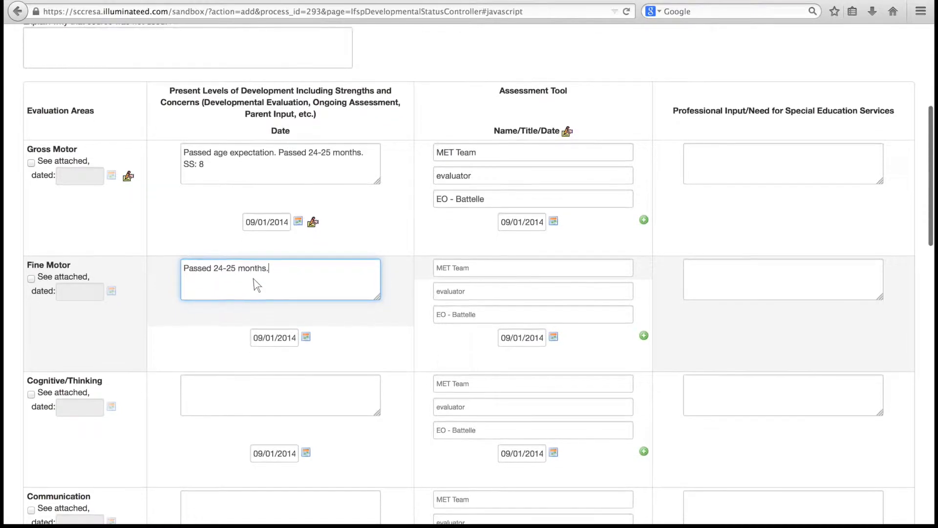
scroll(258, 285, "down", 10)
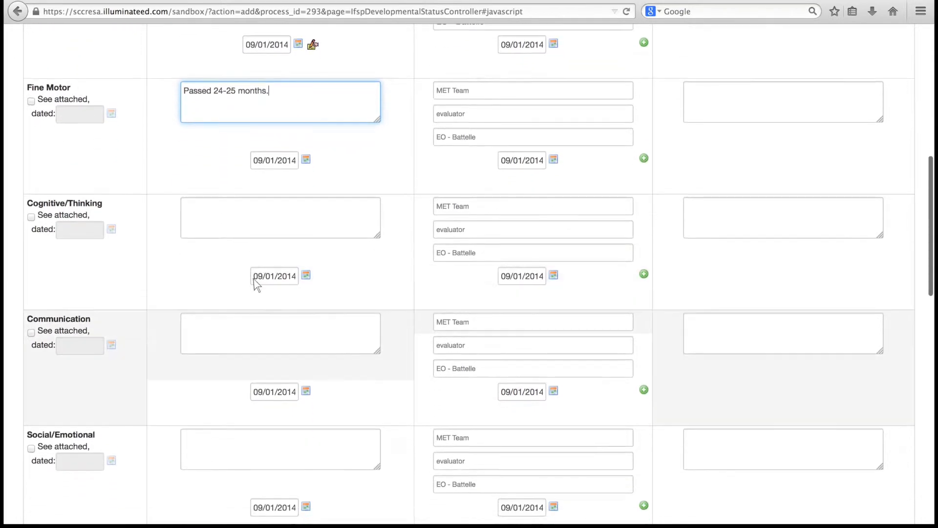
scroll(253, 147, "up", 2)
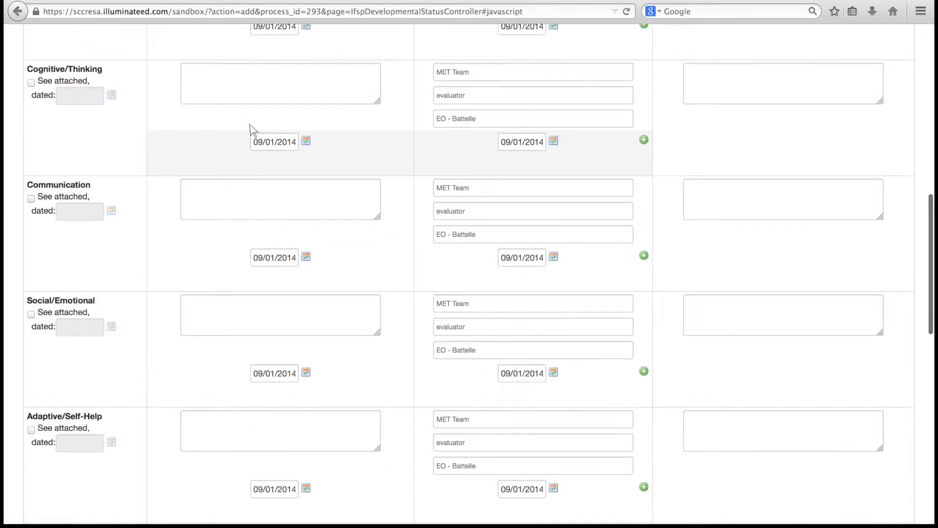
left_click(252, 100)
type("Passed 15-16 months.")
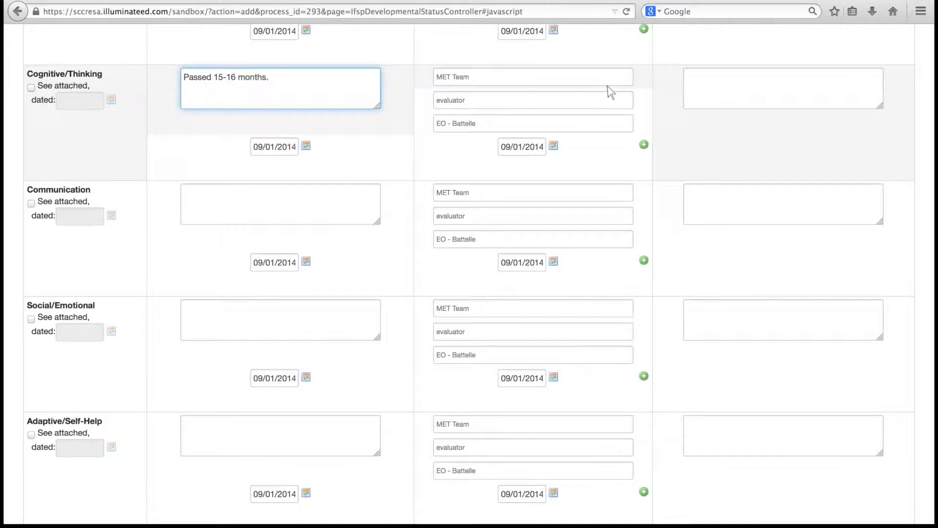
left_click(712, 90)
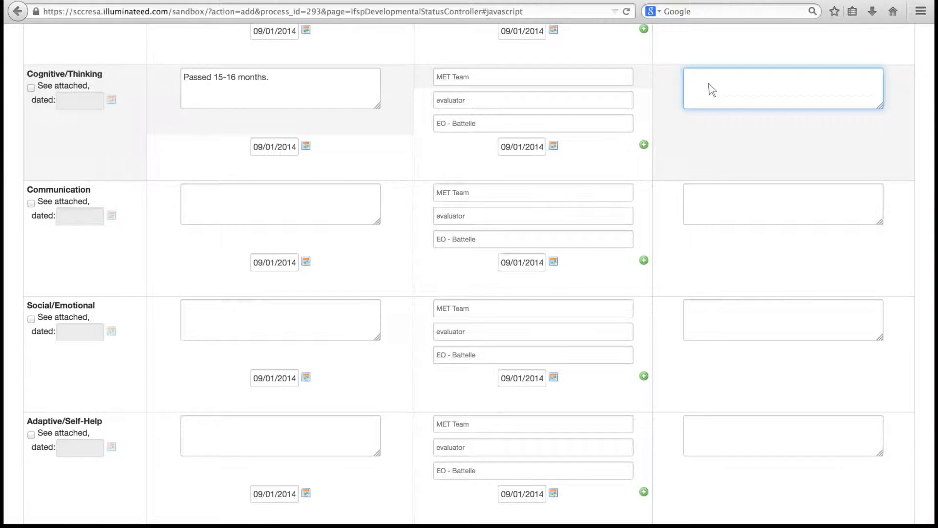
type("Consider Sep")
key("BackSpace")
type("pecial ed.")
For Communication, enter the present level "Passed 10-11 months" and the professional input "Consider speech therapy."
left_click(311, 203)
type("Passed ")
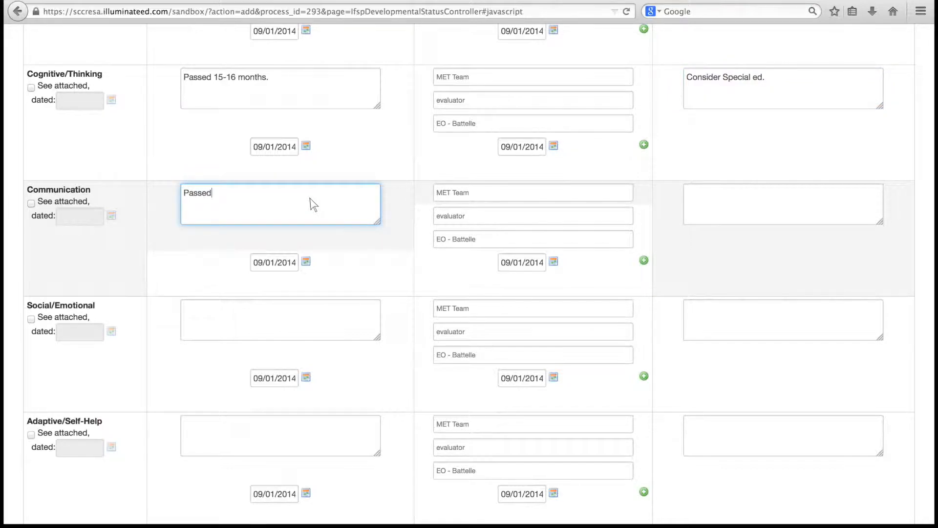
type("10-11 months")
left_click(720, 215)
type("Consider speech therapy")
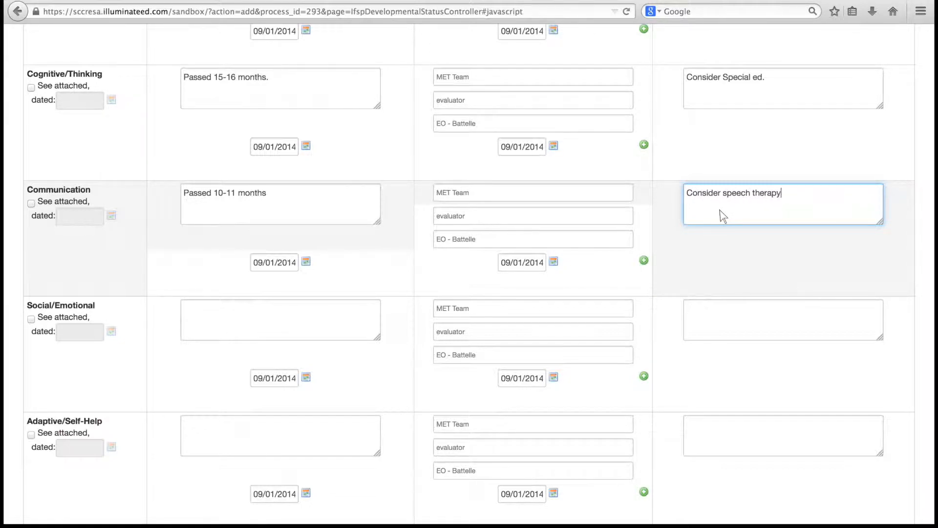
type(".")
Enter the present levels "Passed 23-24 months." for Social/Emotional and "Passed 24-25 months" for Adaptive/Self-Help
left_click(341, 326)
type("Pas")
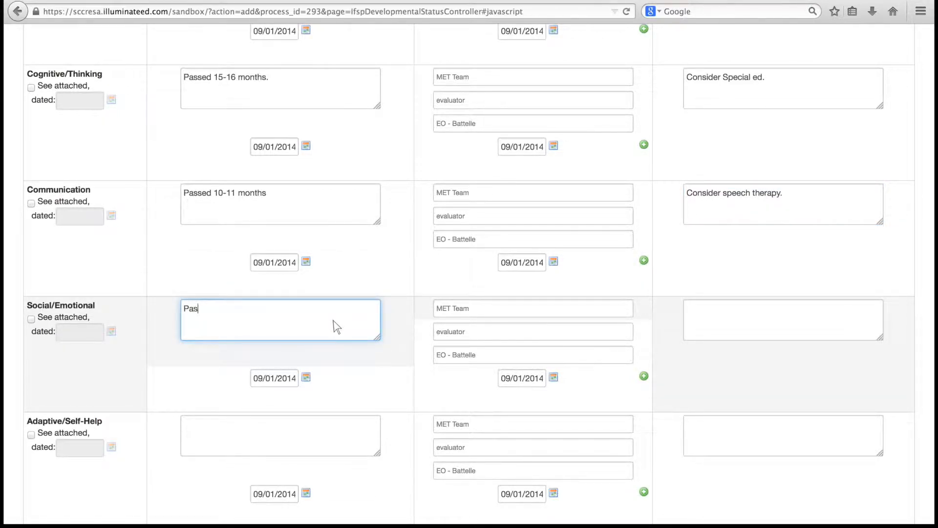
type("sed 23-24 months.")
left_click(302, 443)
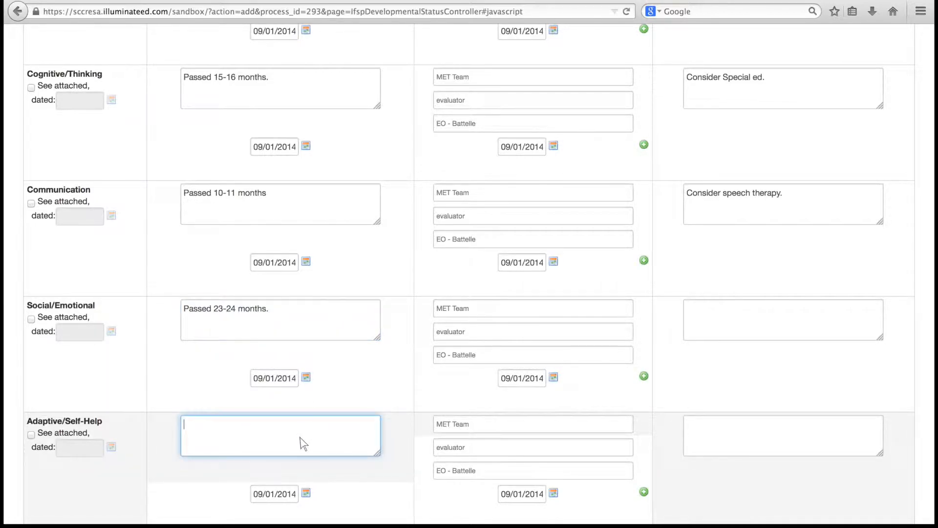
type("Passed 24-25 months")
Record under Parent/Student Observation that Mom has a difficult time understanding the child when she is trying to communicate
scroll(304, 444, "down", 2)
scroll(303, 443, "down", 10)
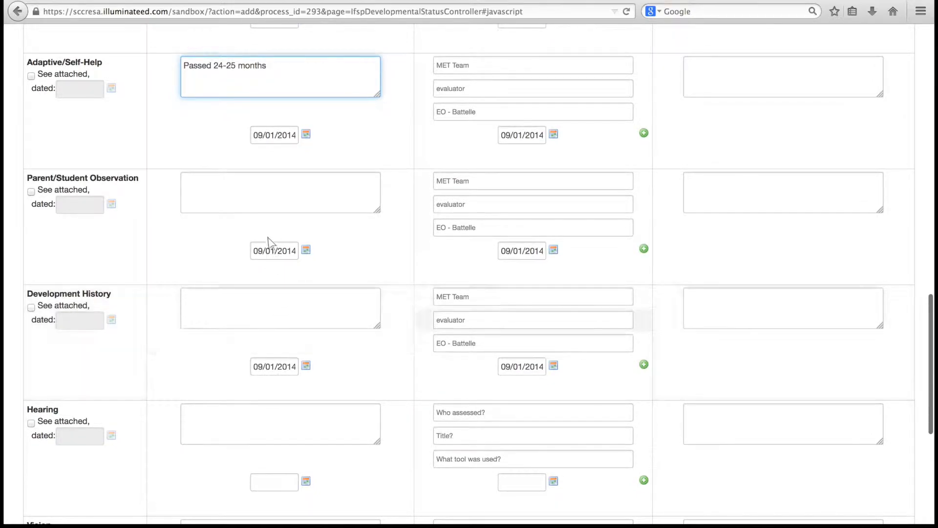
left_click(264, 200)
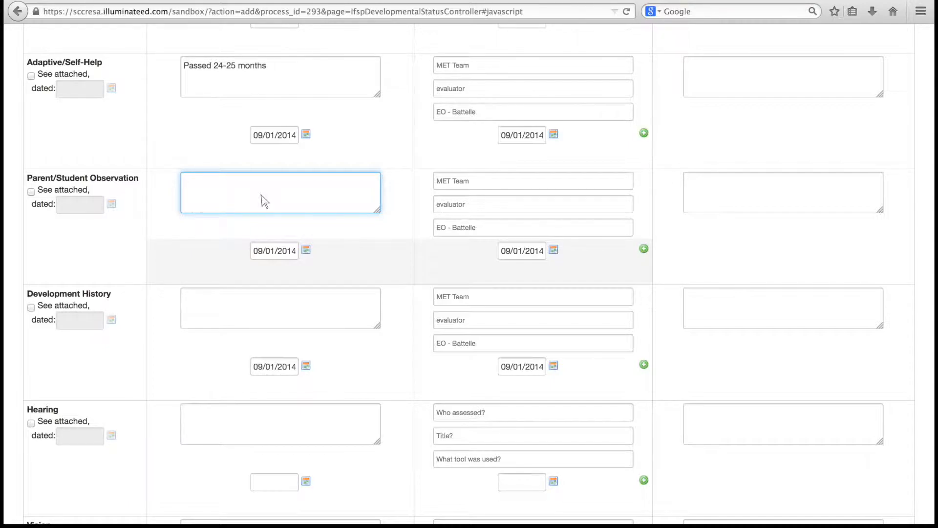
type("Mom has a difficult time understanding Daisy wh")
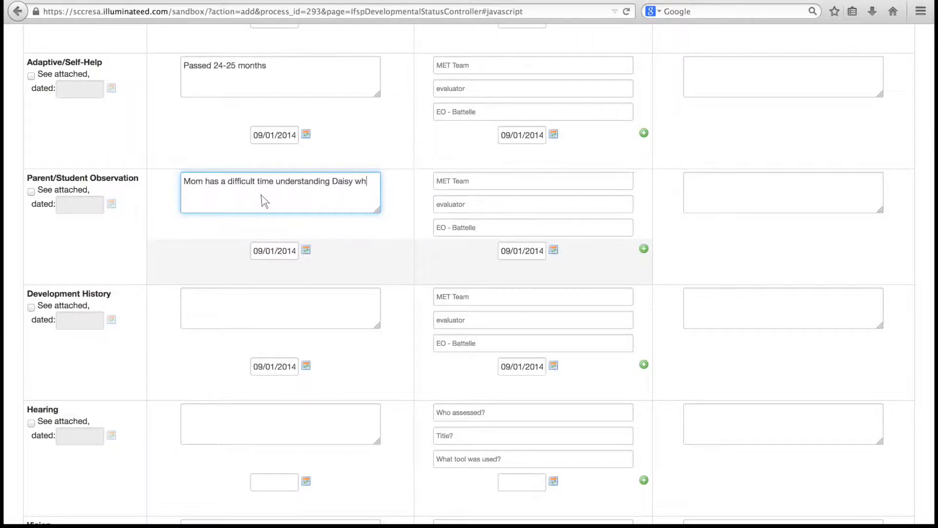
type("en she is trying to comm")
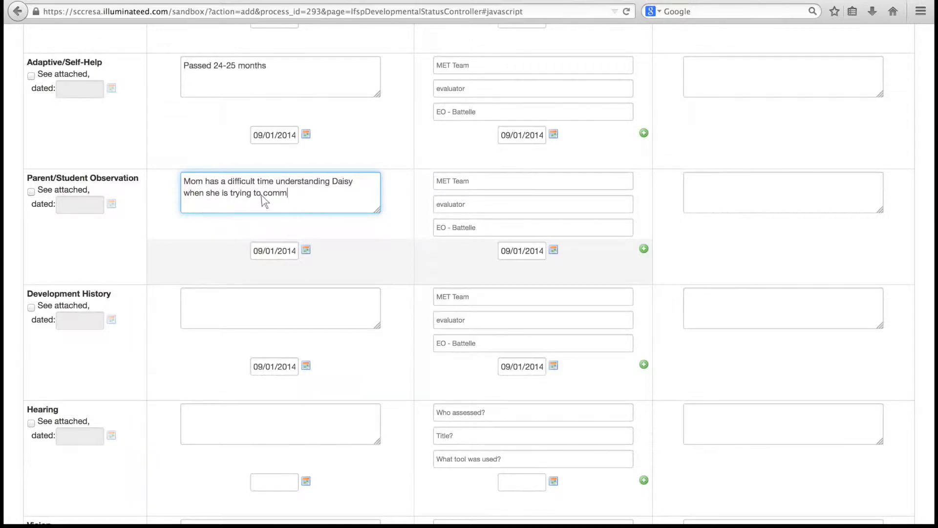
type("unicate.")
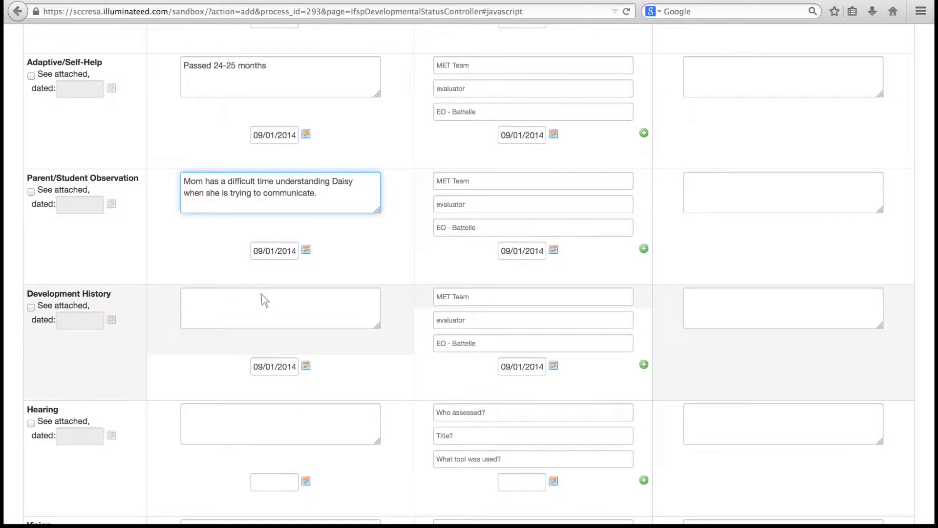
Record under Development History that the child had multiple ear infections and ear tubes in November 2013
left_click(265, 311)
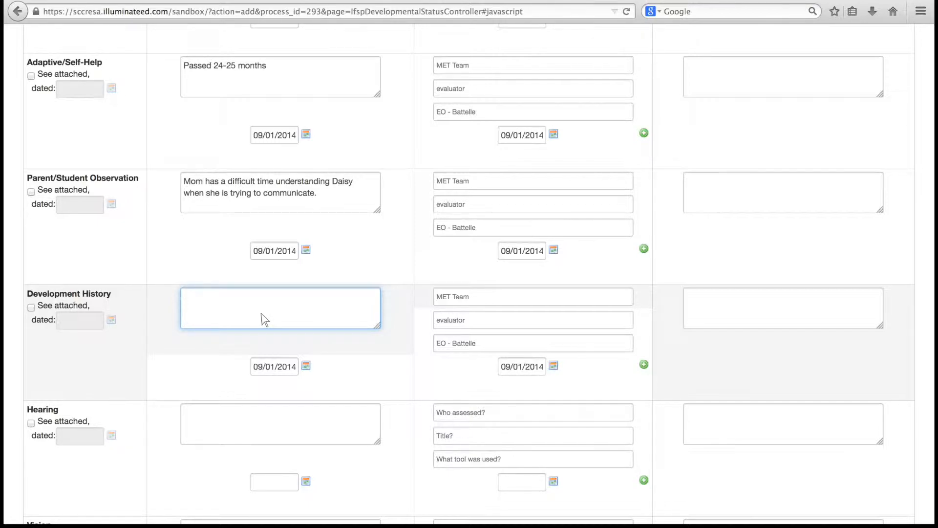
type("Daisy had multiple ear infections and ear tubes in November 2013.")
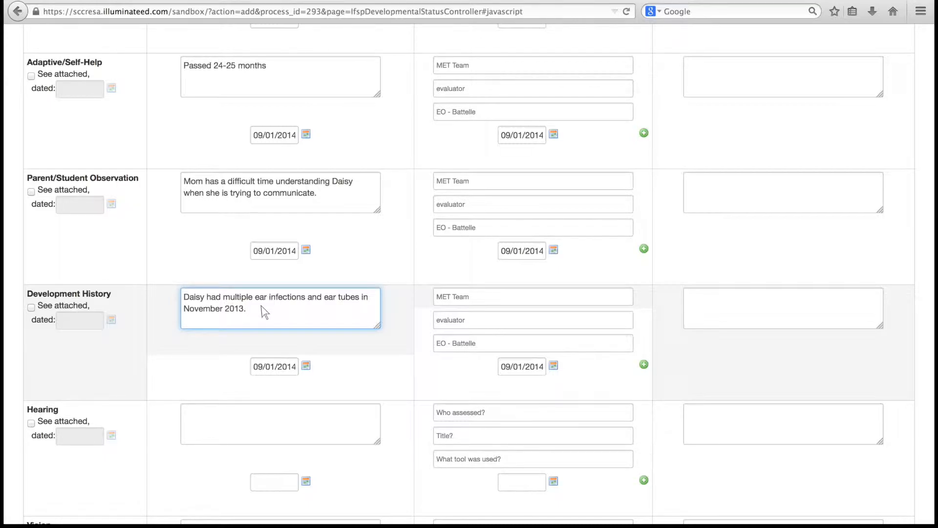
scroll(262, 307, "down", 1)
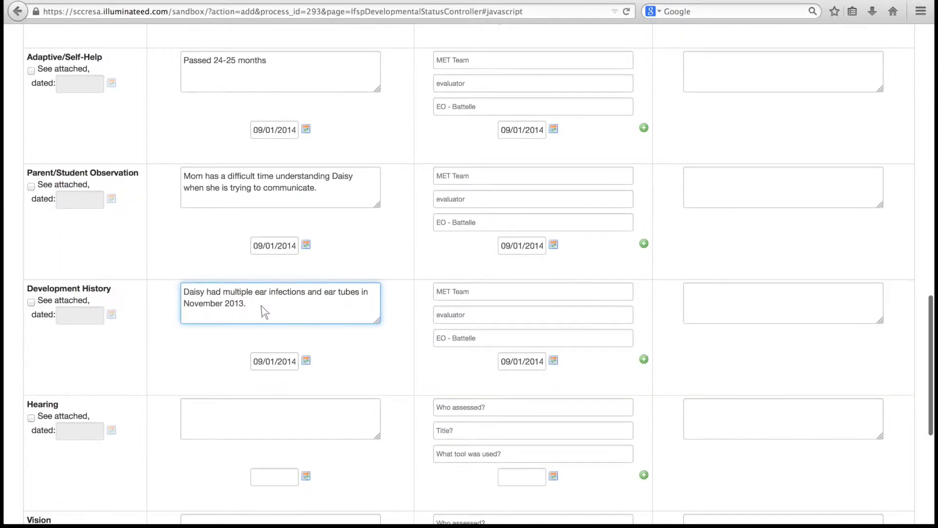
scroll(262, 306, "down", 6)
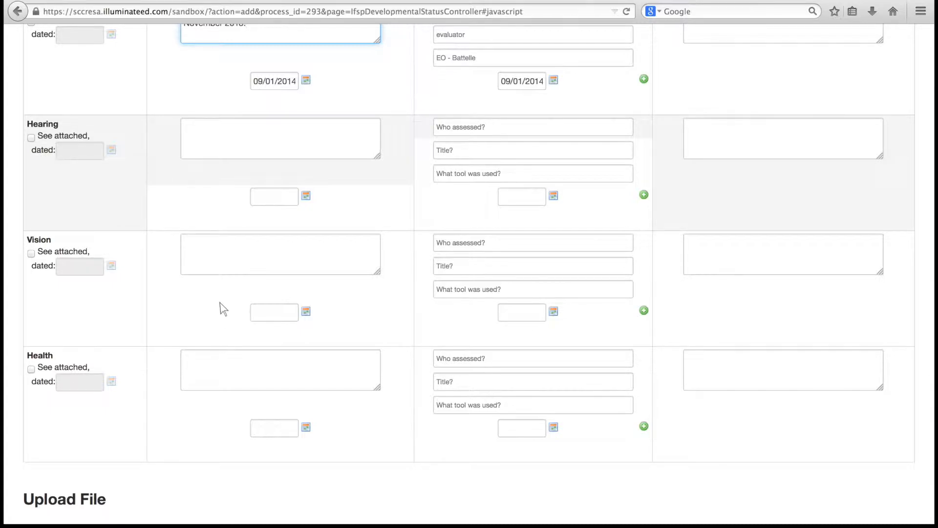
For Hearing, enter the present level "Screened age-appropriate." and the assessment details MET Team as assessor, title evaluator and tool screener
left_click(251, 150)
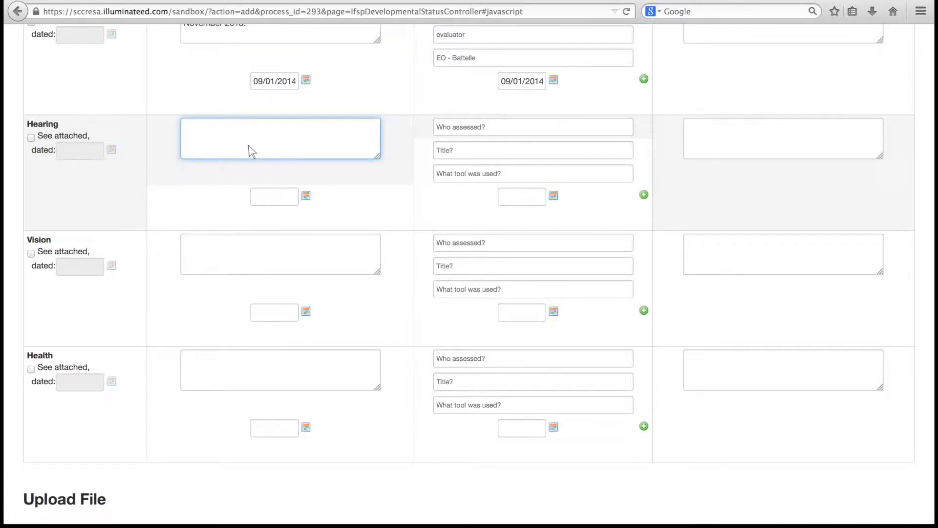
type("Screened age-appropriate.")
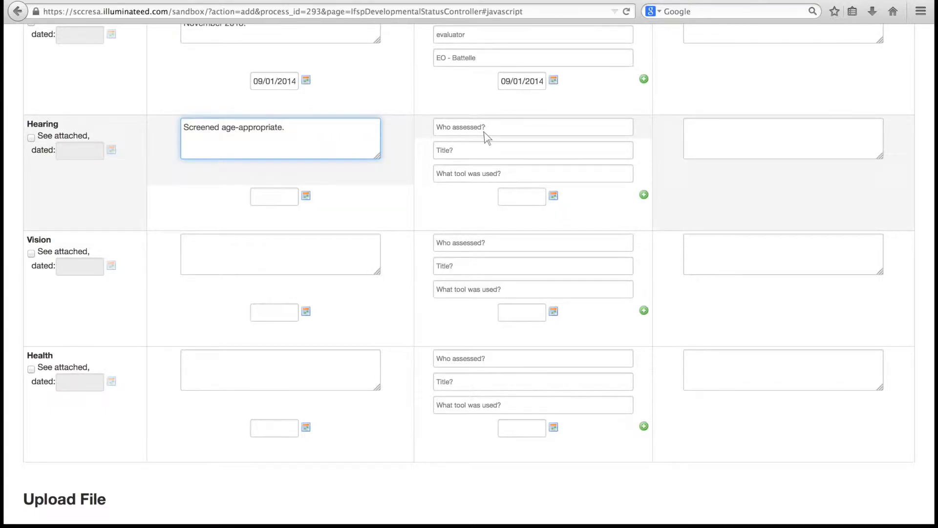
left_click(486, 138)
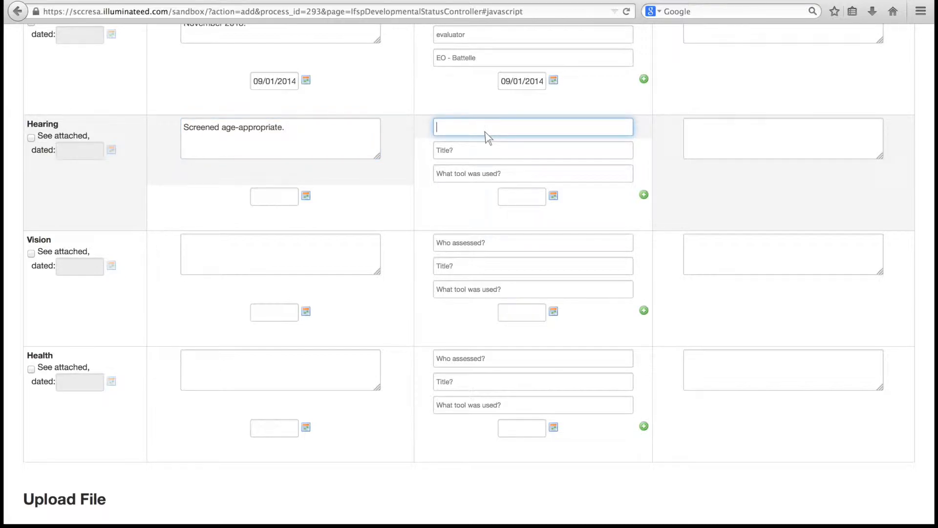
type("MET Team")
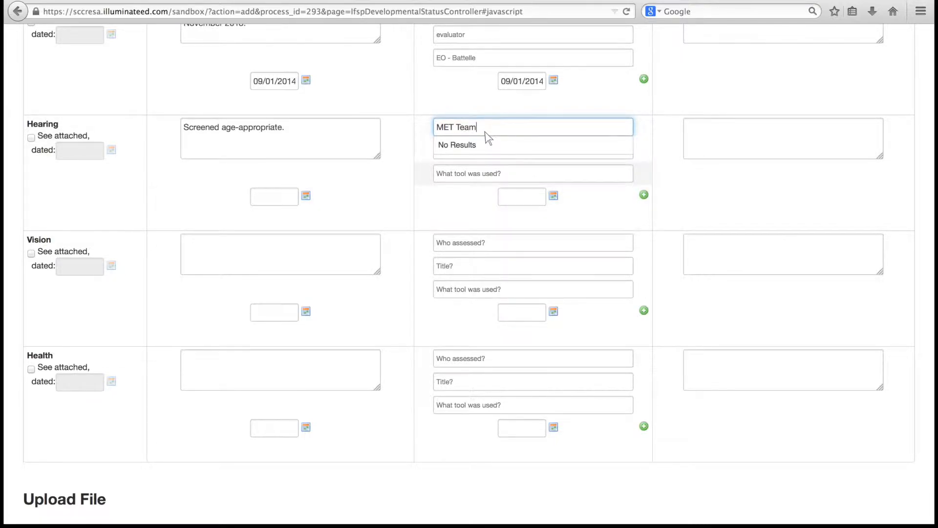
key("Tab")
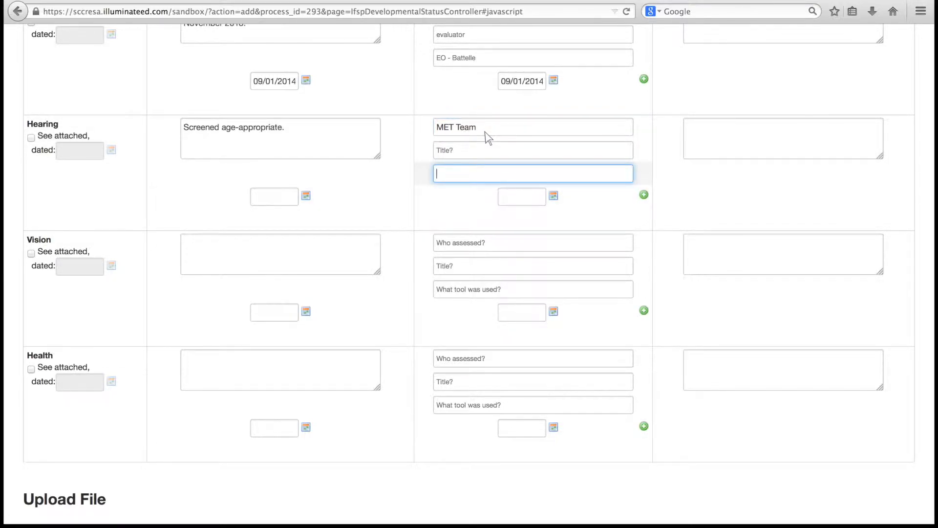
type("screener")
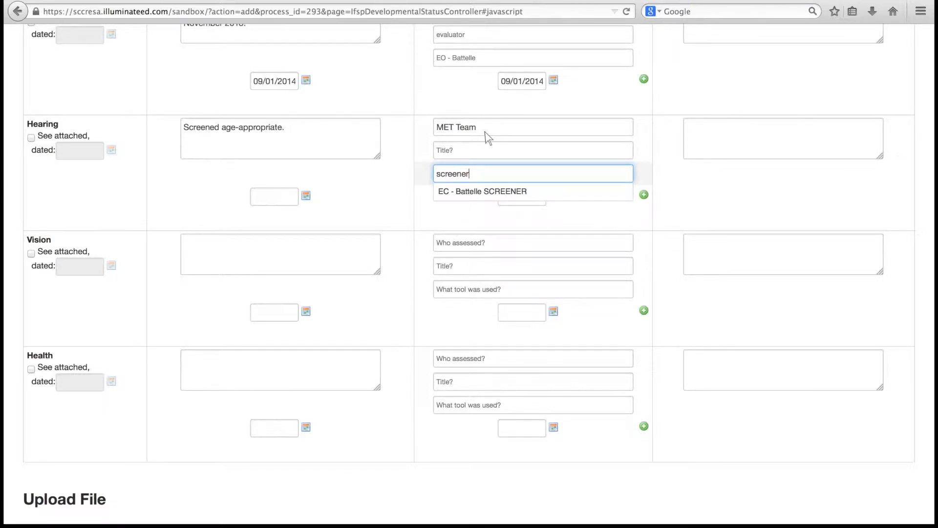
left_click(467, 152)
type("e")
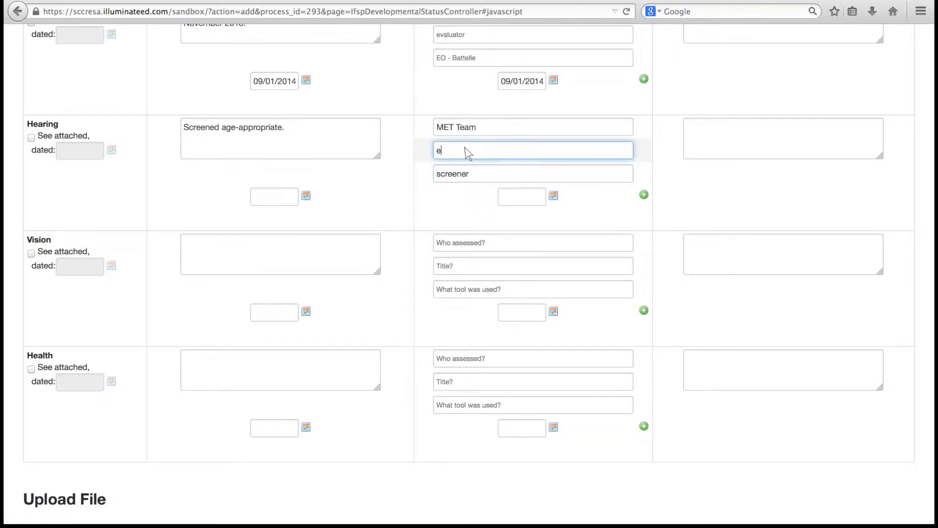
type("valuator")
Set both the assessment date and the present-level date for Hearing to 09/01/2014
left_click(523, 198)
left_click(533, 264)
left_click(288, 200)
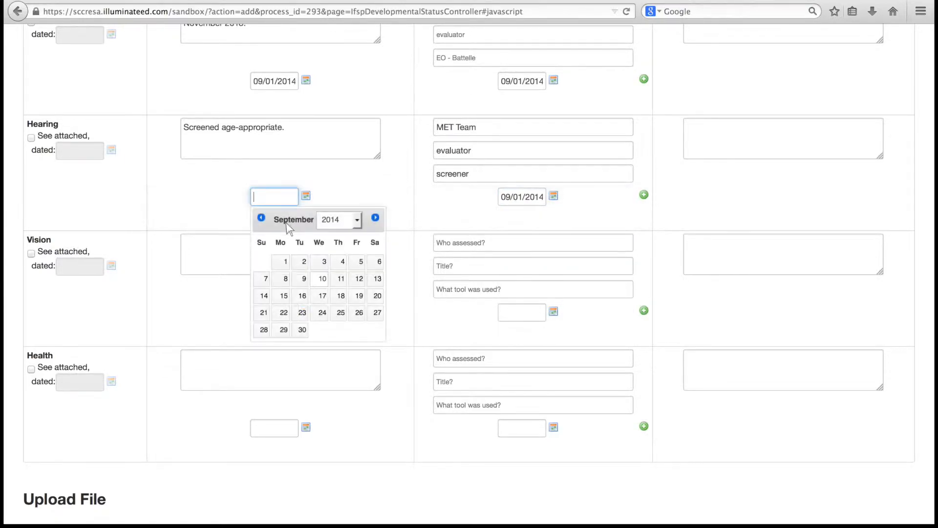
left_click(287, 263)
For Vision, enter the present level "Screened age-appropriate." and the assessment details MET Team as assessor, title evaluator and tool screener
left_click(288, 268)
type("Scre")
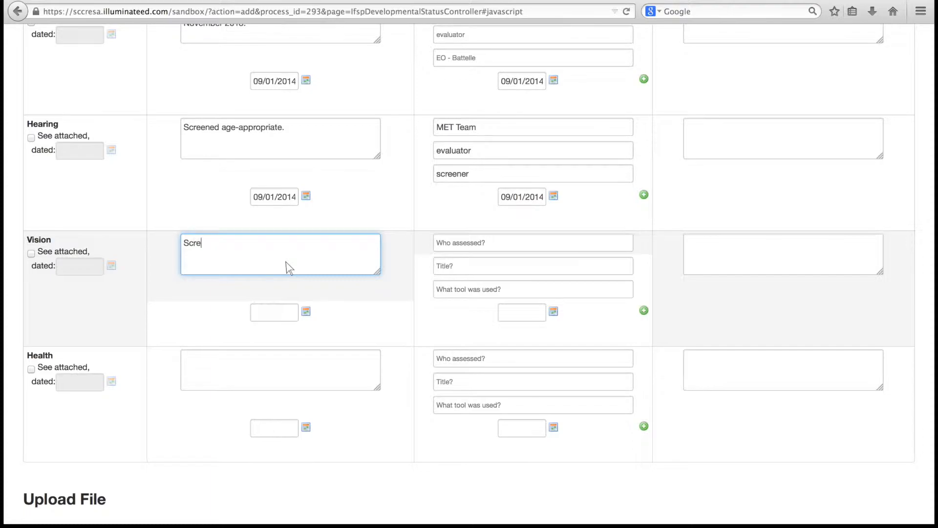
type("ened age-appropriate.")
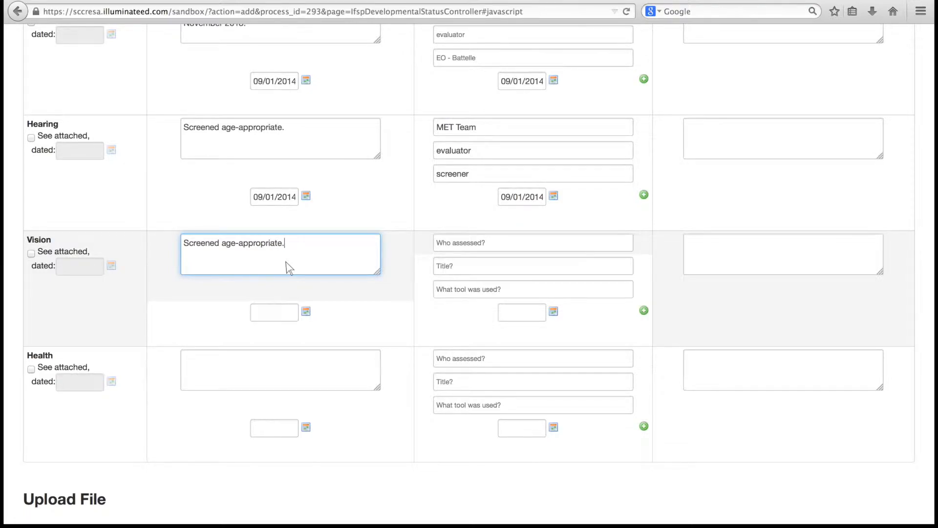
left_click(448, 252)
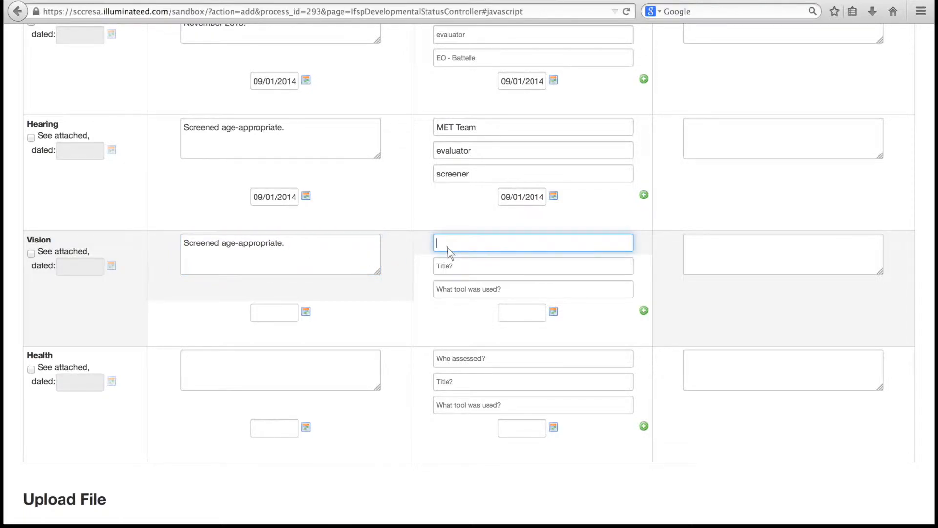
type("MET T")
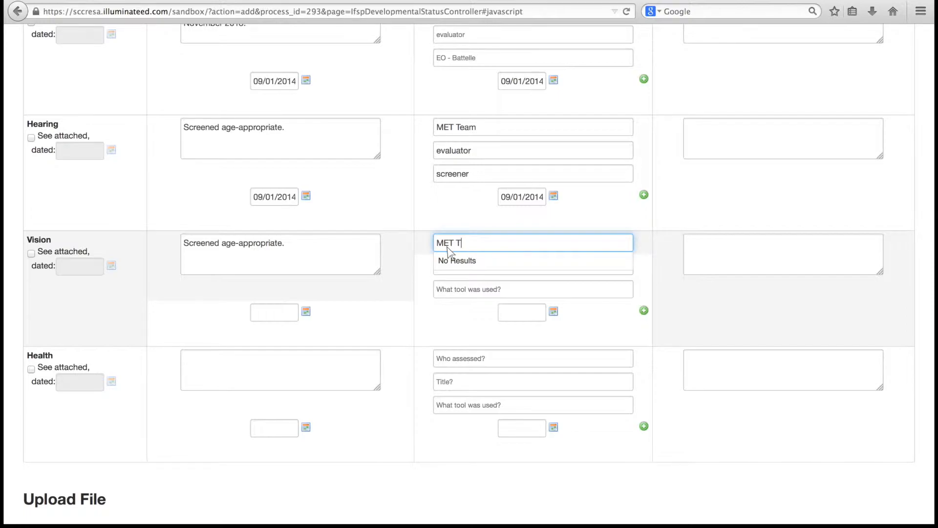
type("eam")
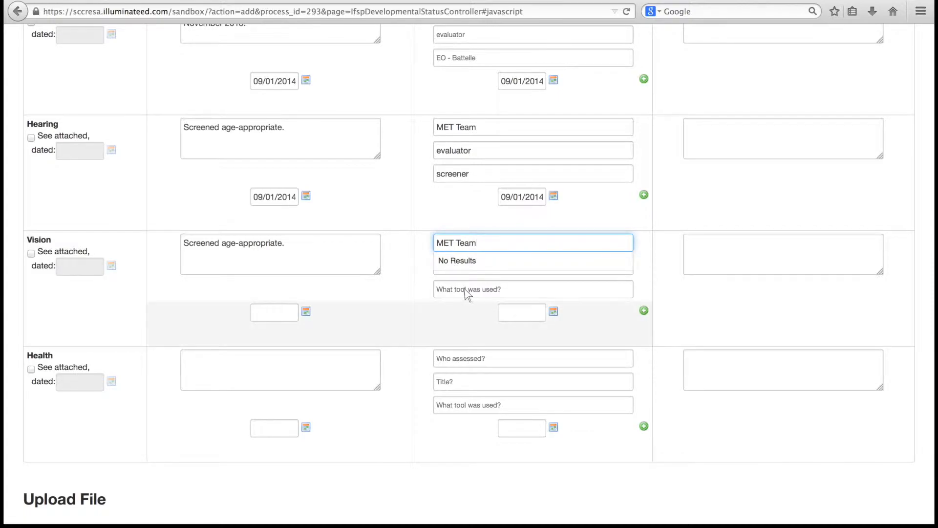
left_click(468, 295)
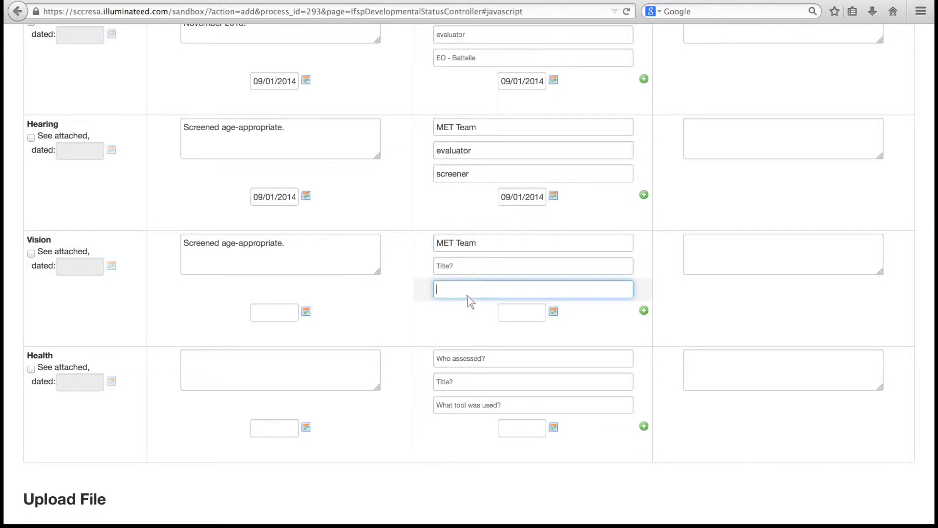
type("screener")
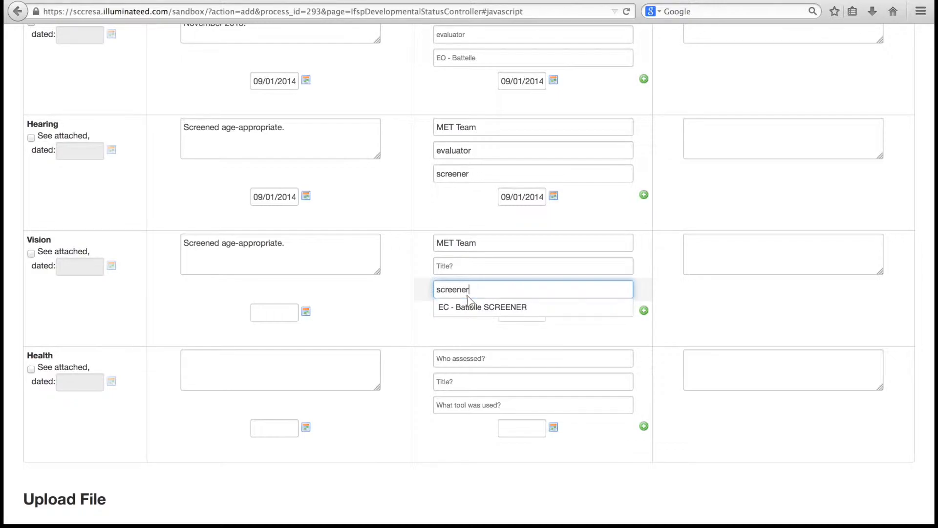
left_click(463, 269)
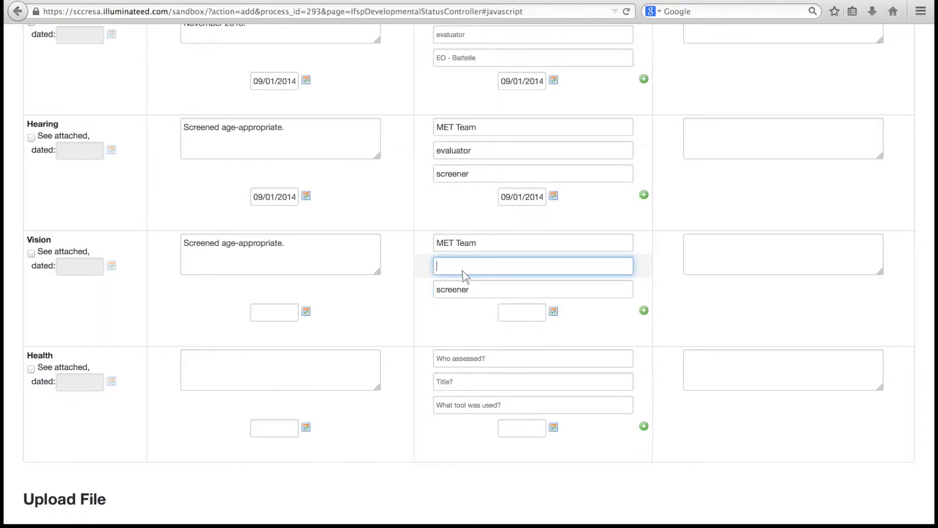
type("aluateor")
Set both the assessment date and the present-level date for Vision to 09/01/2014
left_click(532, 315)
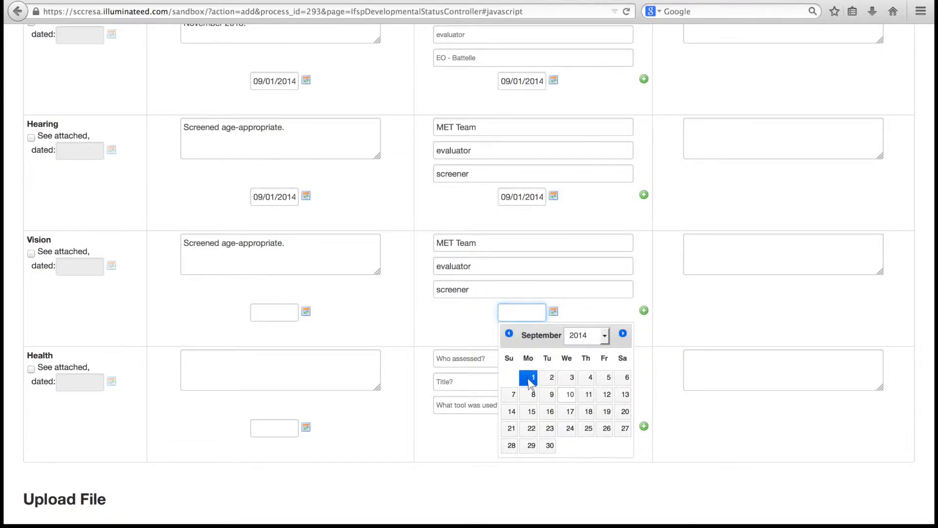
left_click(528, 379)
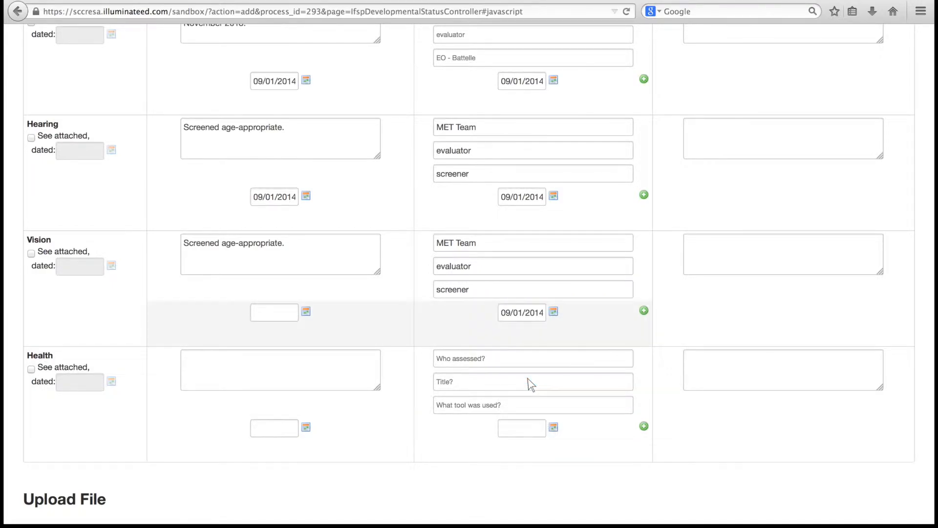
left_click(296, 317)
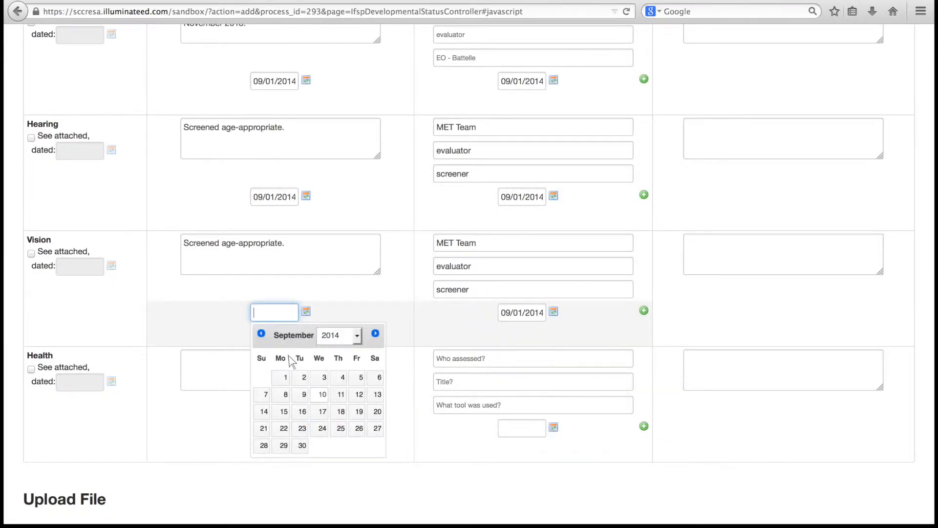
left_click(283, 379)
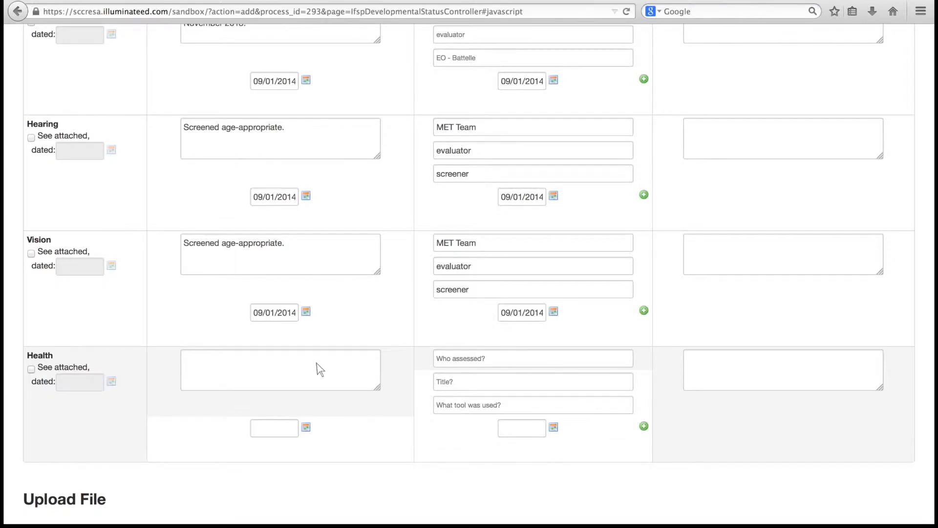
For Health, enter the doctor's name as the assessor and "physician" as the title
left_click(464, 363)
type("Dr. ")
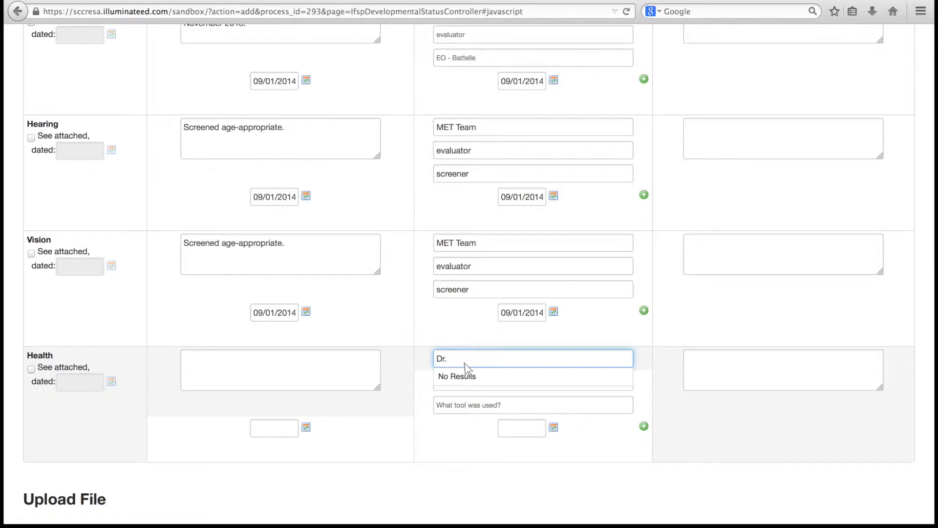
type("Pedd")
key("Tab")
key("Tab")
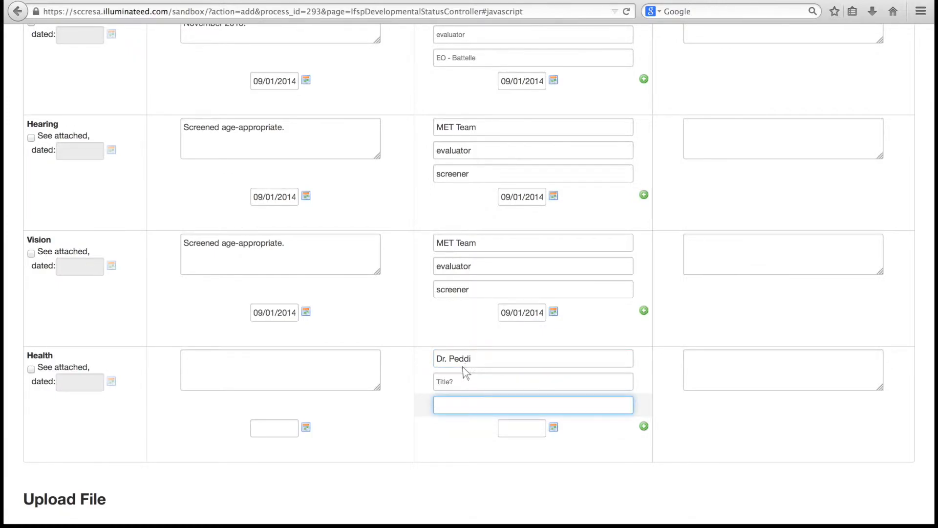
left_click(455, 386)
type("physician")
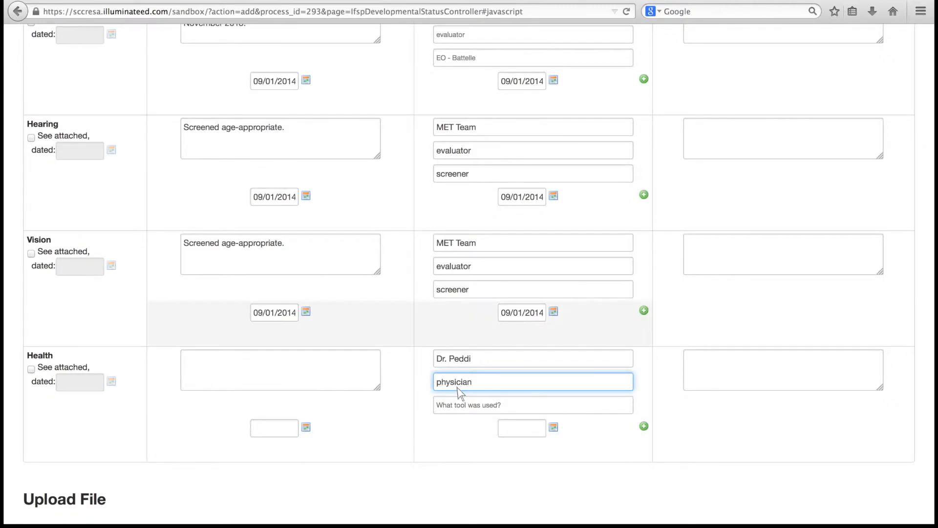
Record "observation/developmental intake" as the Health assessment tool, with the assessment date 09/03/2014
left_click(468, 407)
type("o")
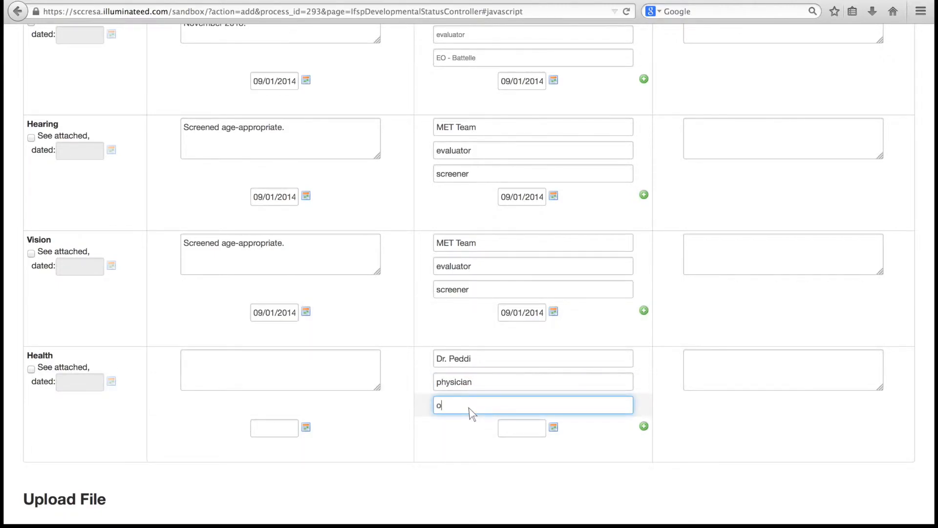
type("bservation/deve")
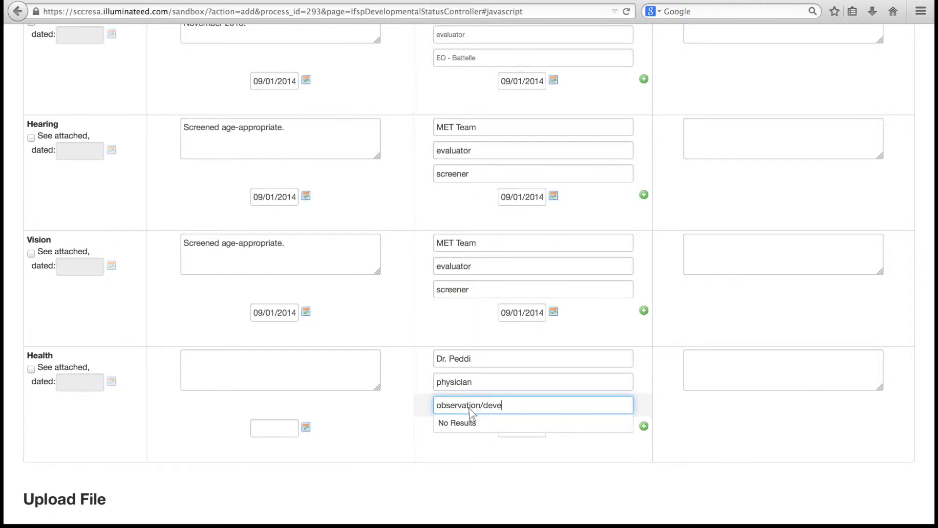
type("lopmental intake")
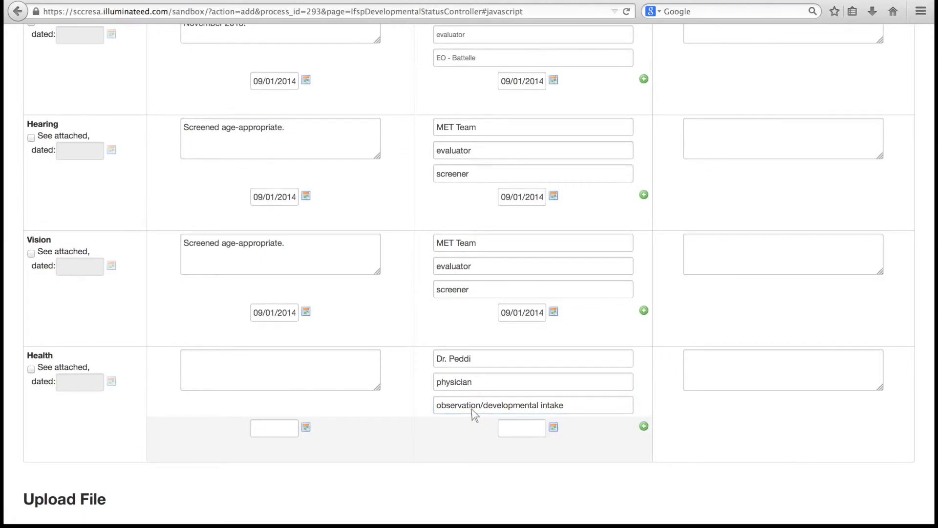
left_click(534, 432)
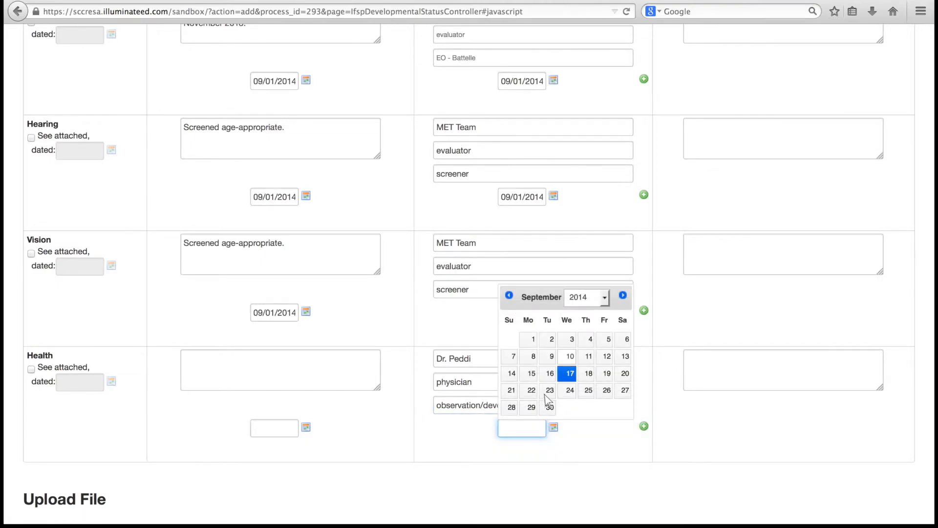
left_click(567, 341)
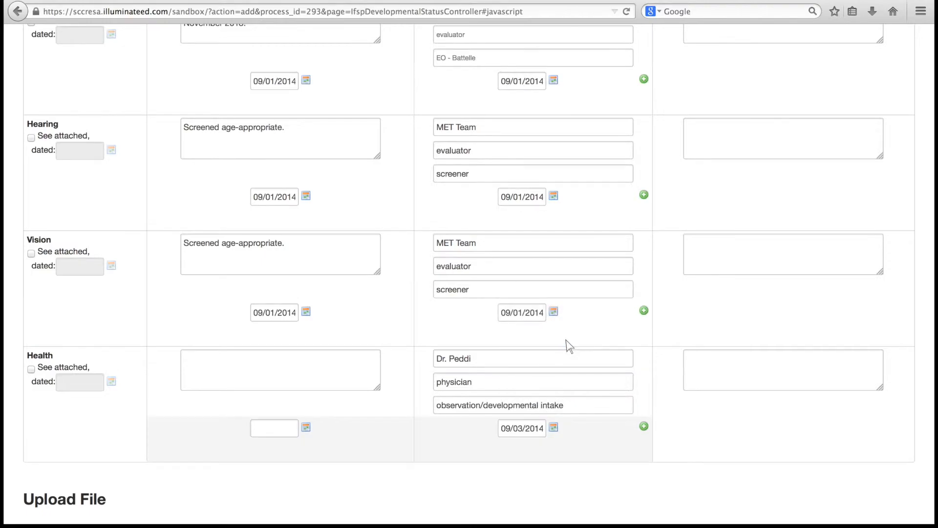
Enter the Health present level "Concerns in social, cognitive, and speech skills." and date it 09/03/2014
left_click(312, 367)
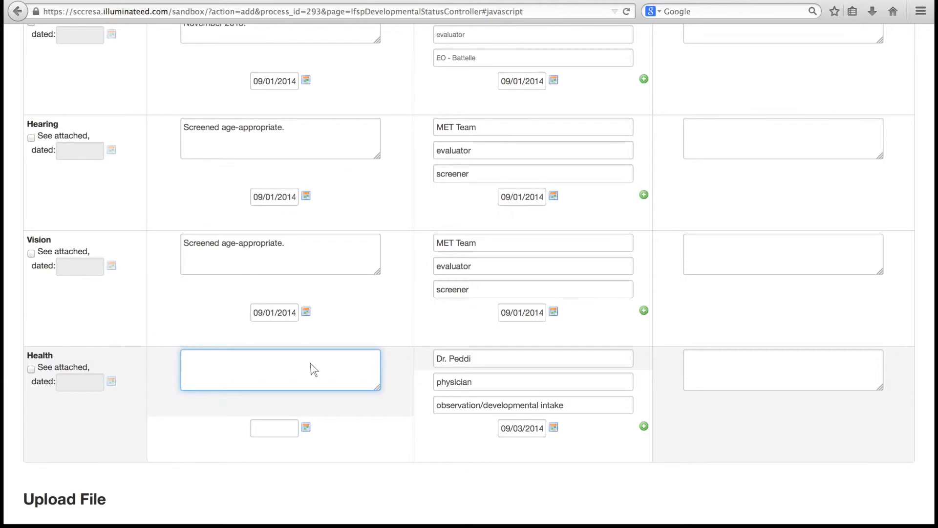
type("Concerns in social, cognitive, and speech skills.")
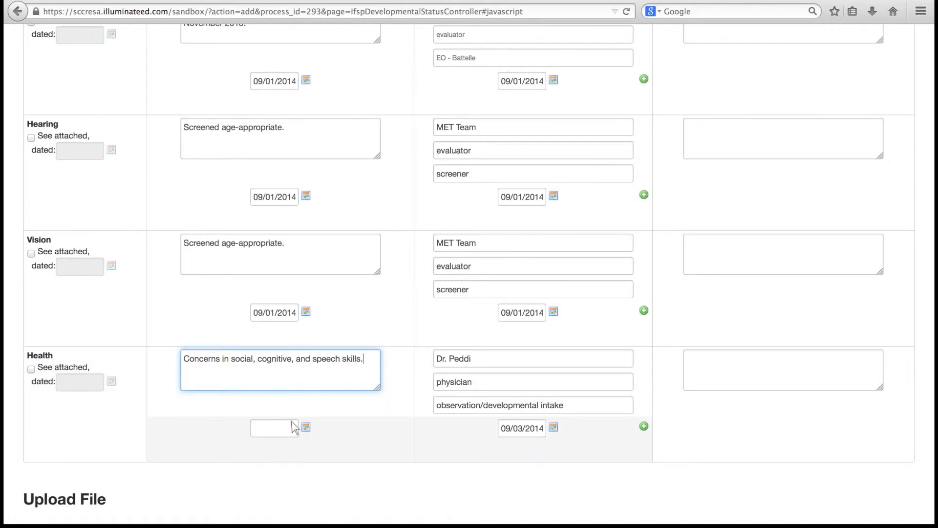
left_click(292, 426)
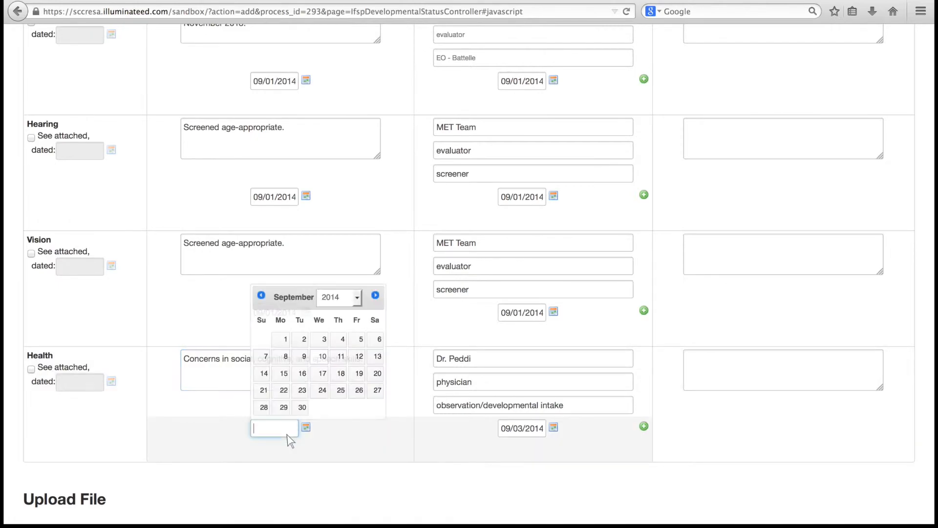
left_click(325, 342)
Leave the completed Developmental Status form and proceed to the next step of the IFSP process
scroll(327, 348, "down", 5)
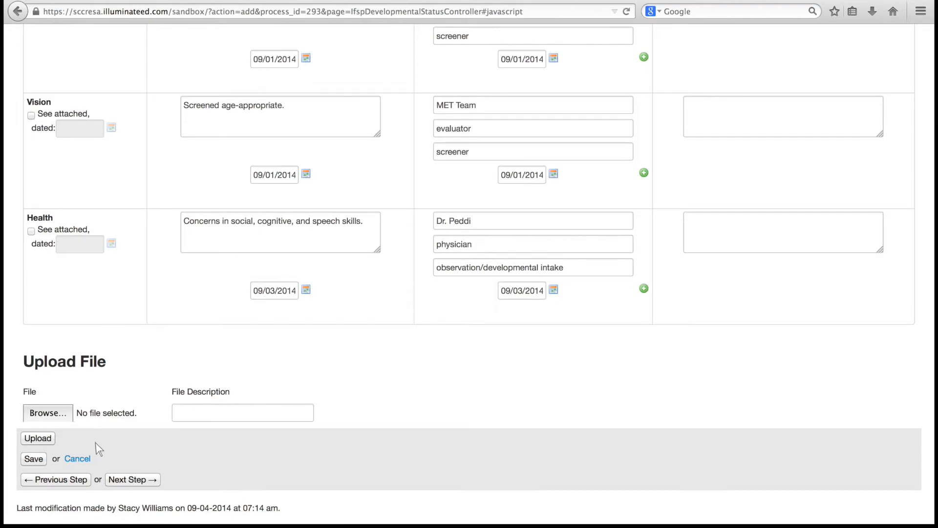
left_click(136, 482)
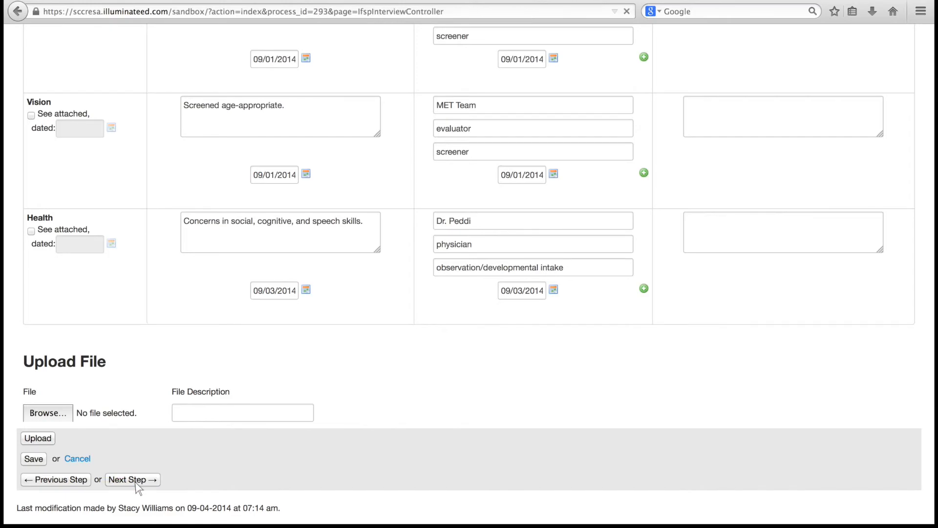